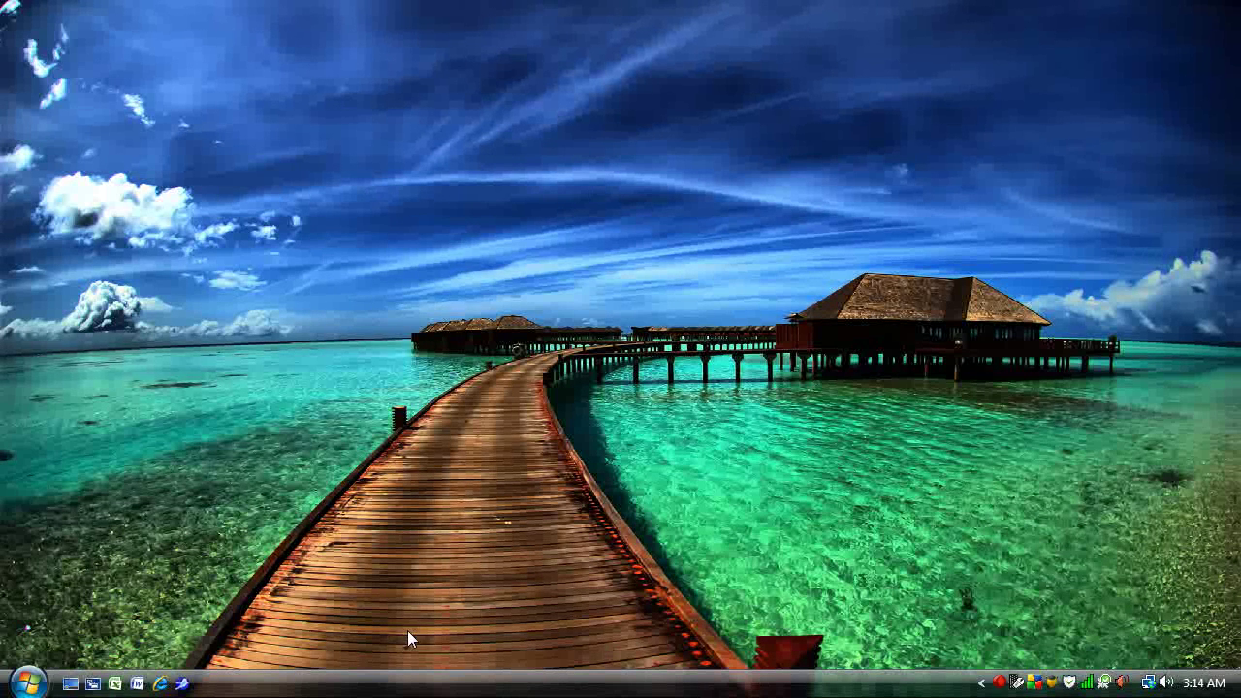
Open Reliability and Performance Monitor in a maximized window and display the Performance Monitor graph
click(29, 684)
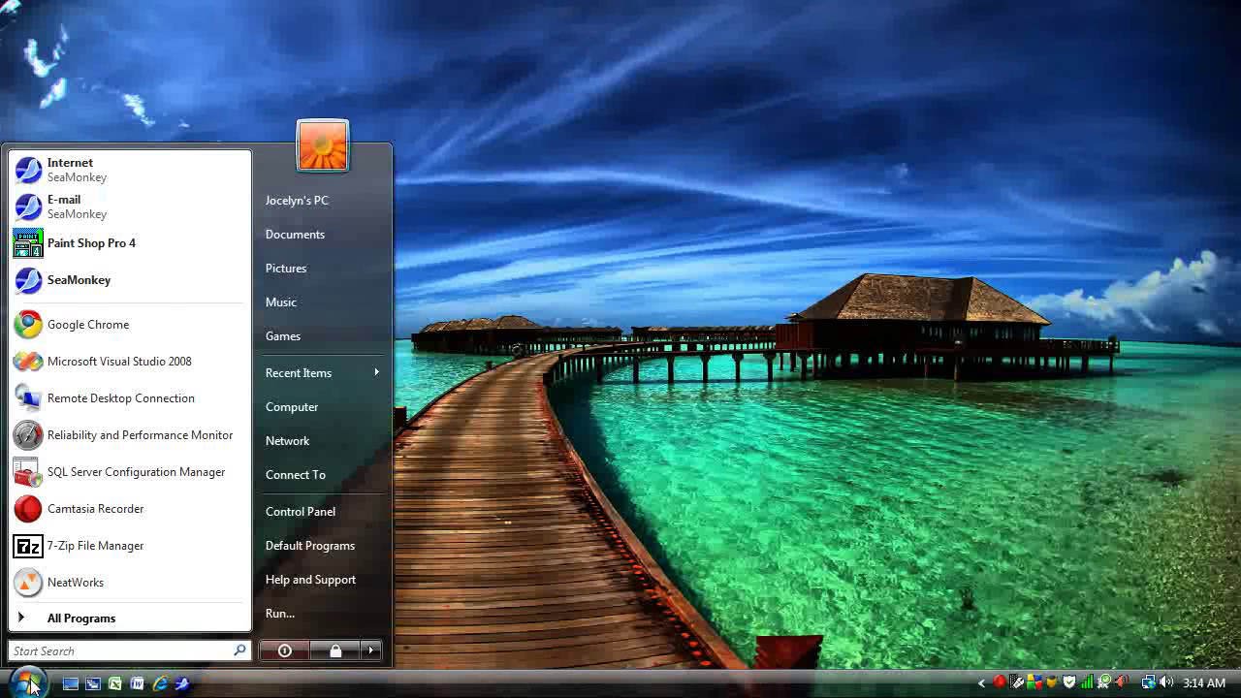
text(per)
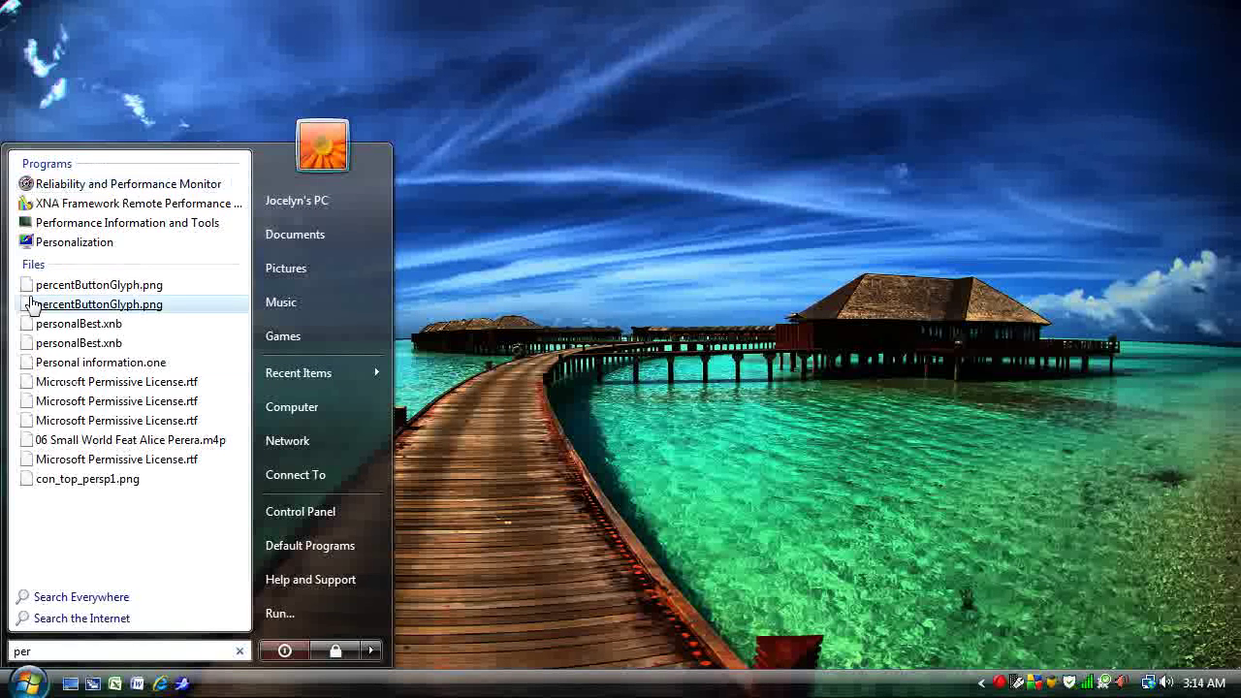
click(126, 193)
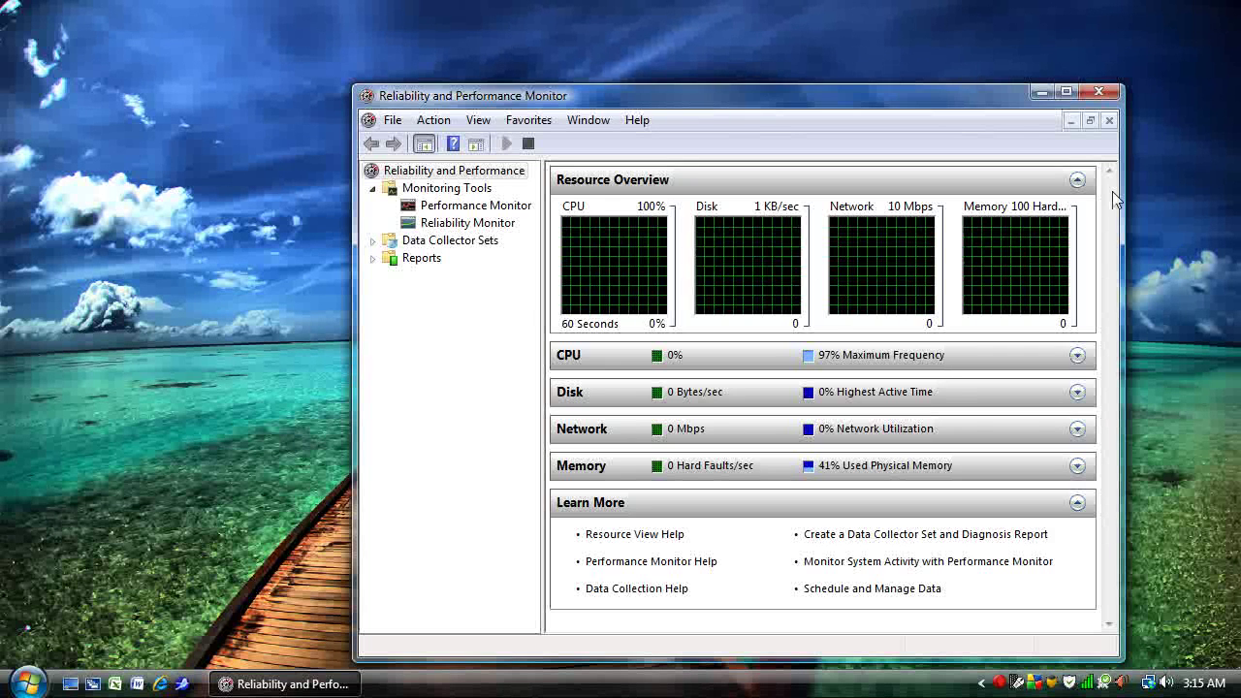
click(1066, 93)
click(126, 116)
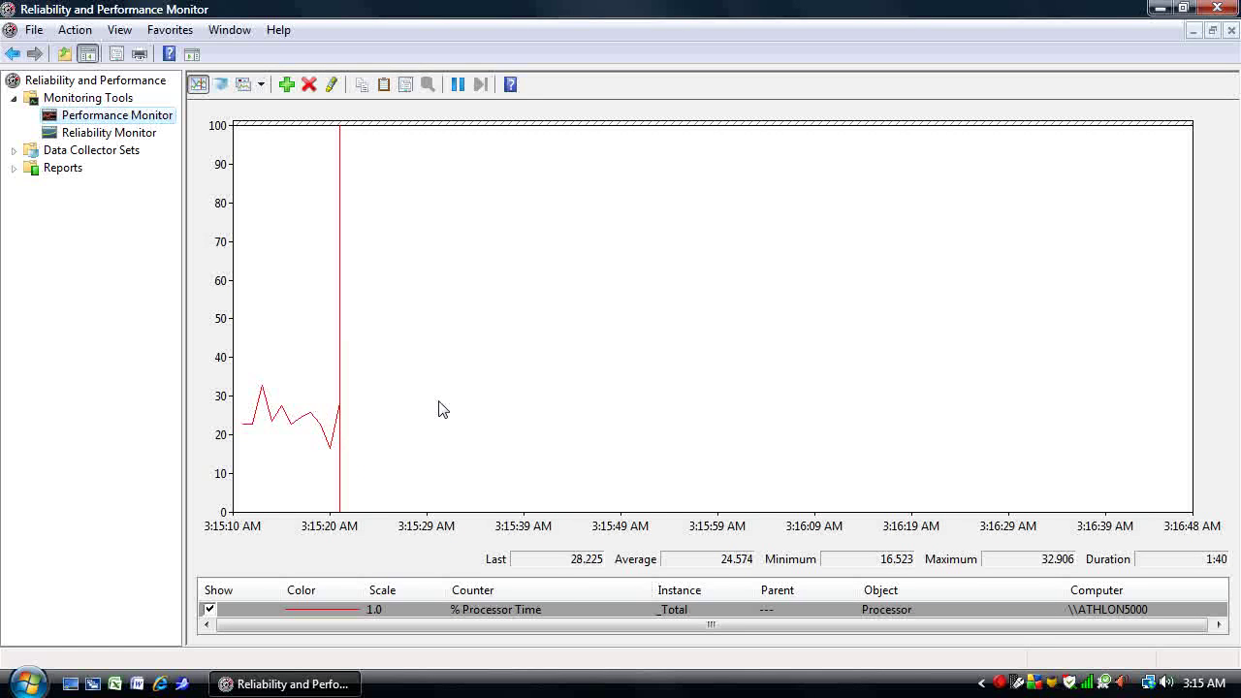
Look through the available counters without adding any, and remove the % Processor Time counter from the graph
click(286, 85)
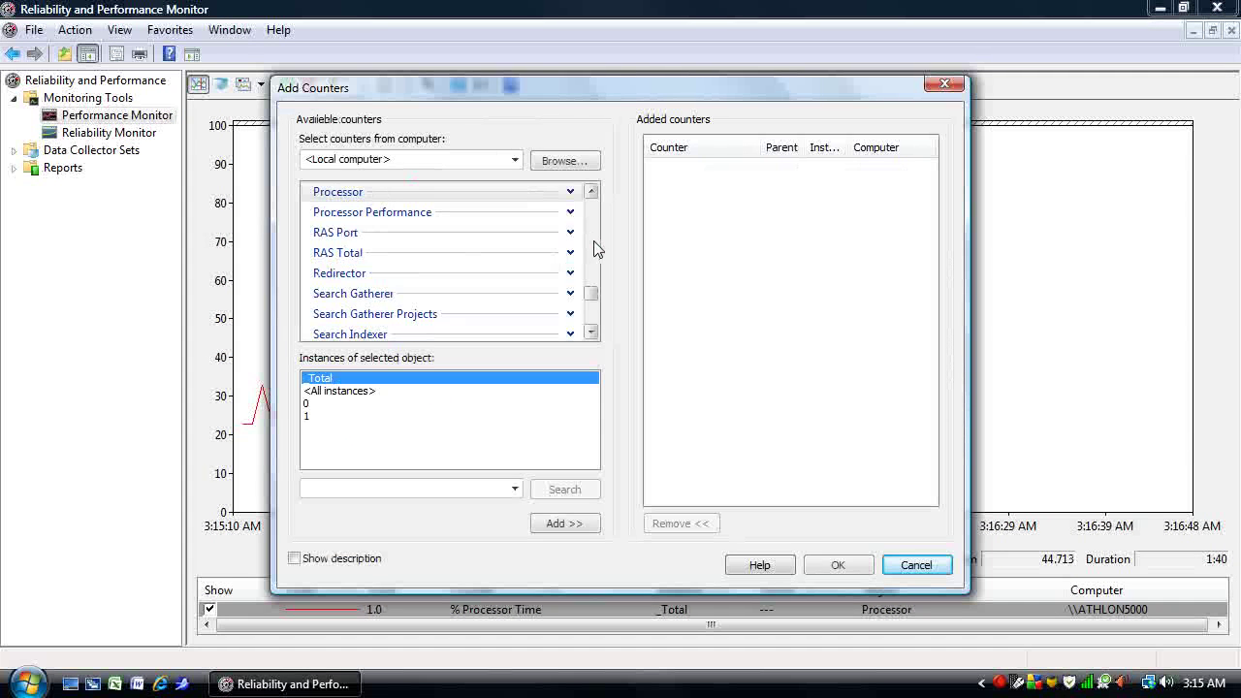
drag(592, 295, 608, 203)
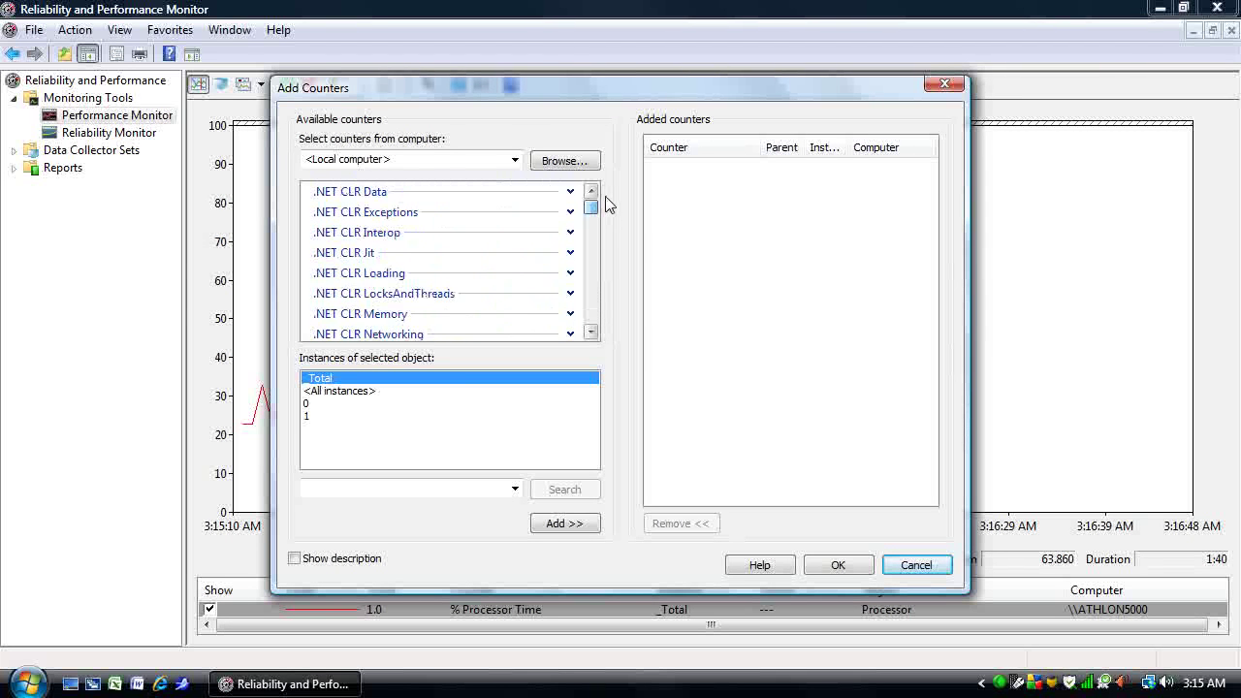
click(934, 564)
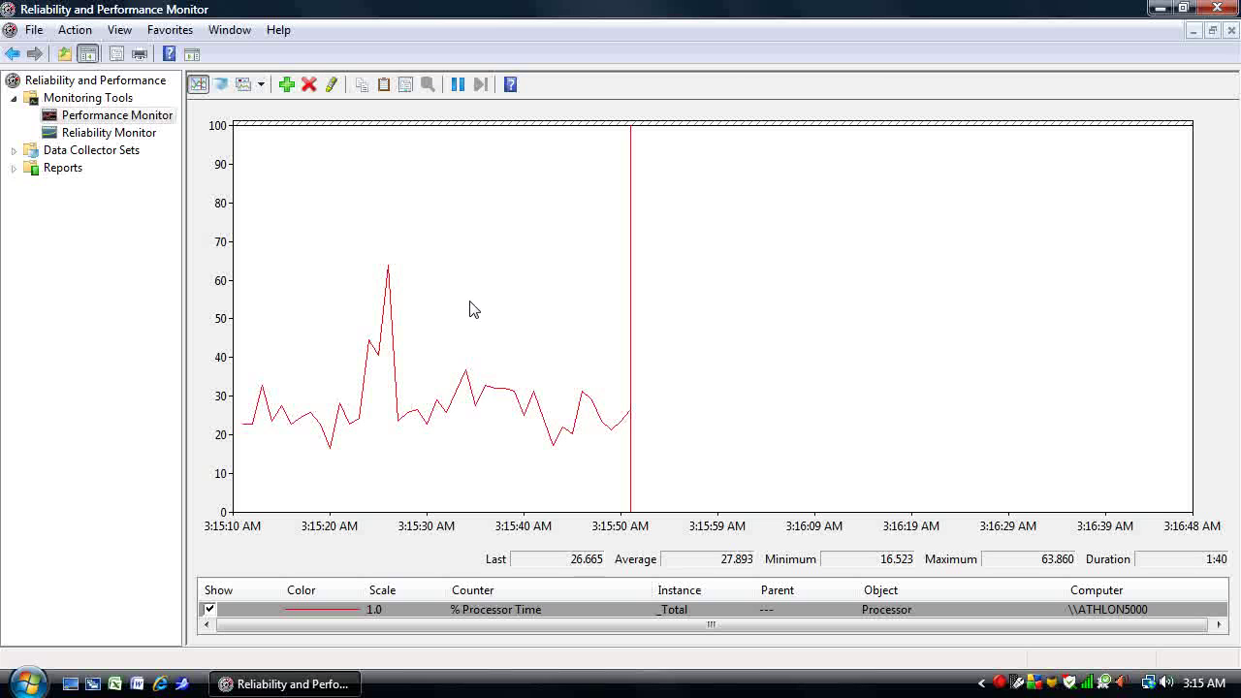
click(308, 84)
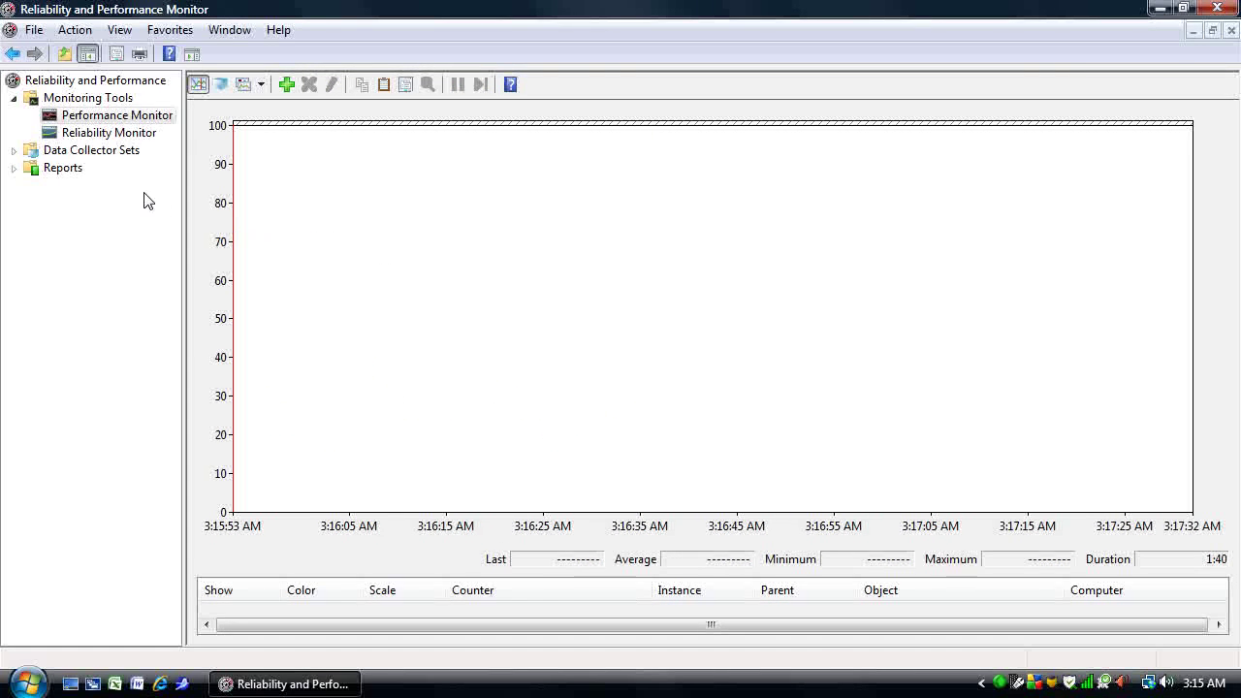
Start a new user-defined data collector set named Servertest, created manually, with performance counter data logs
click(13, 150)
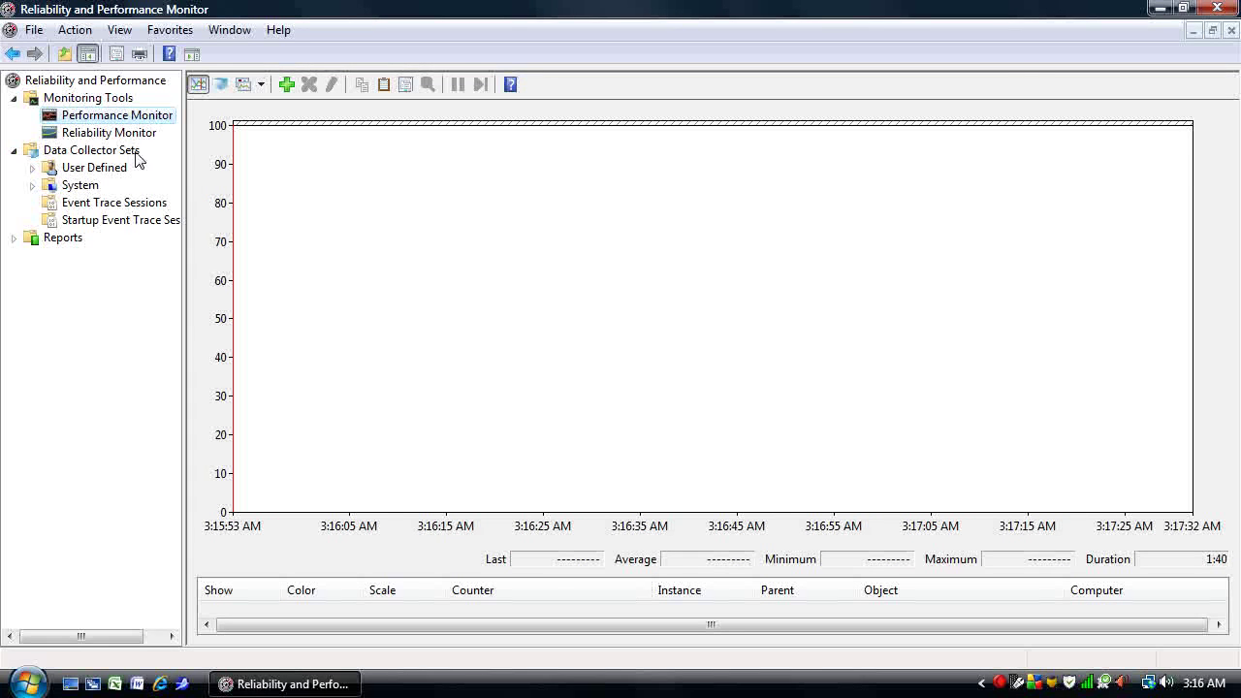
right_click(109, 172)
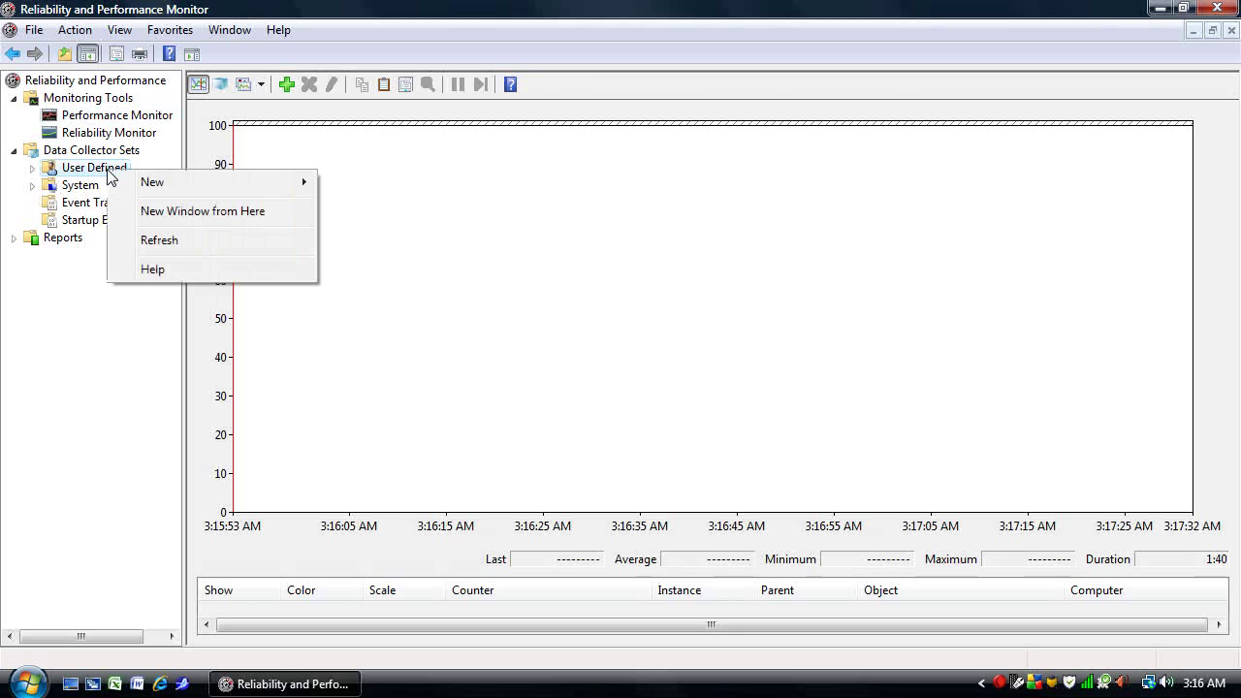
mouse_move(200, 188)
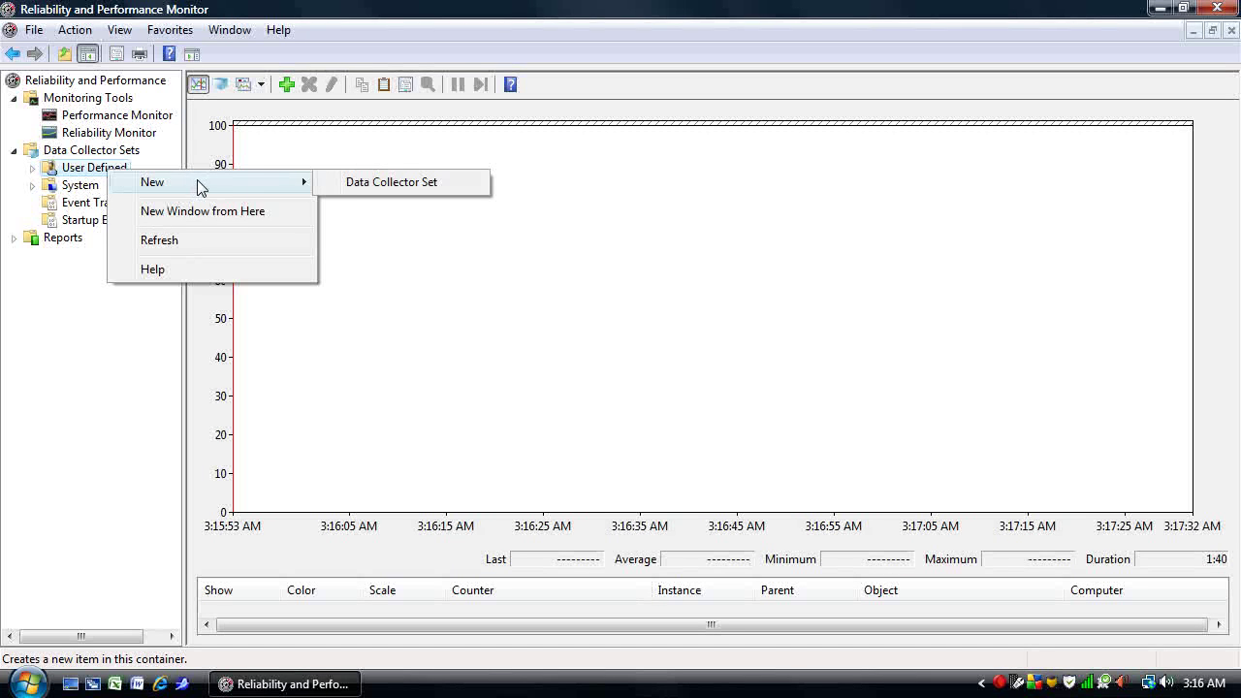
click(357, 182)
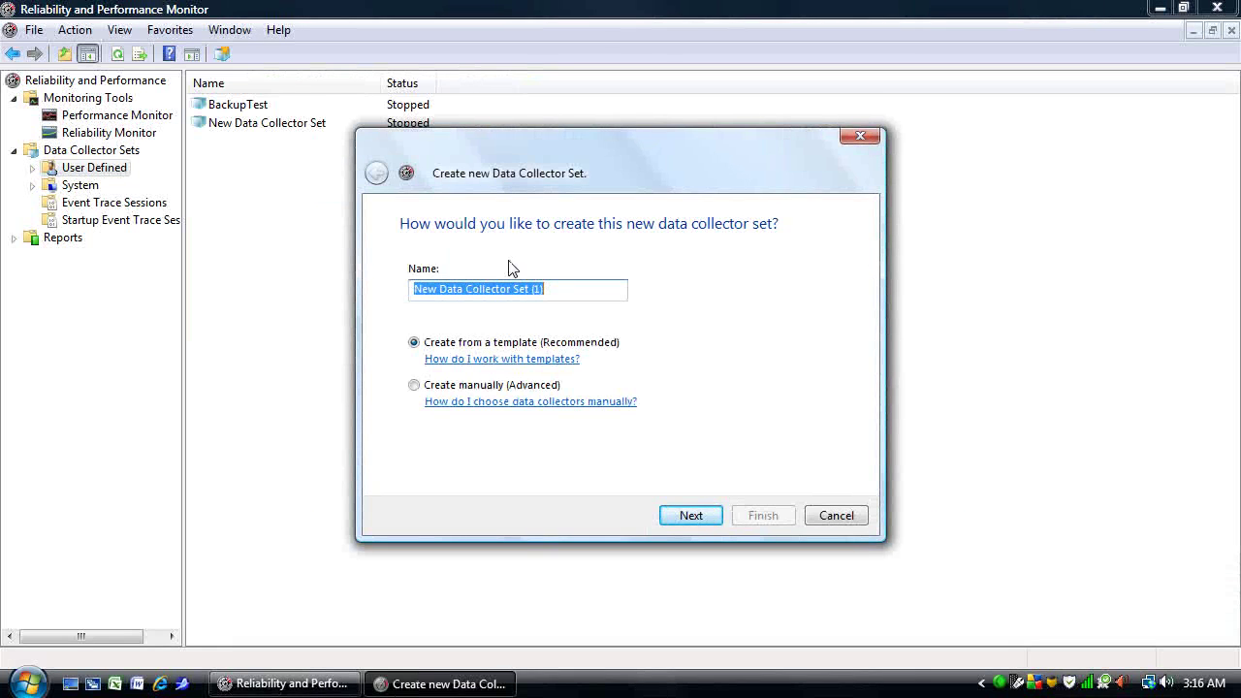
text(Serve)
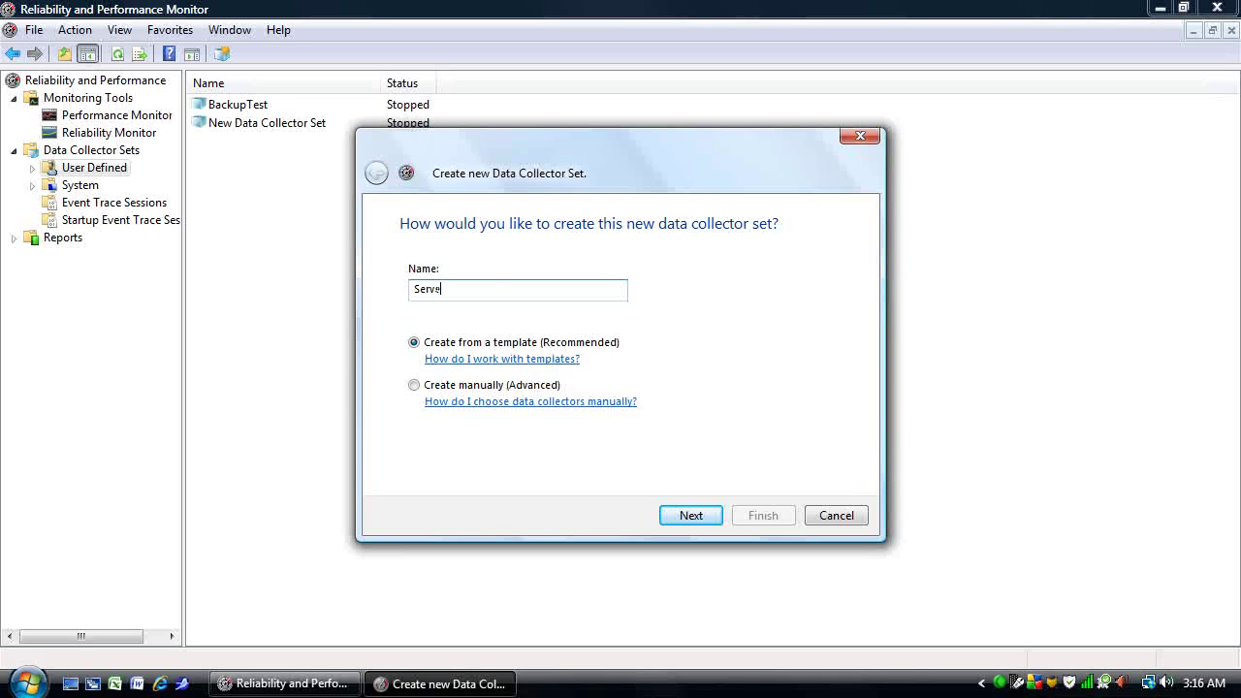
text(rtest)
click(414, 386)
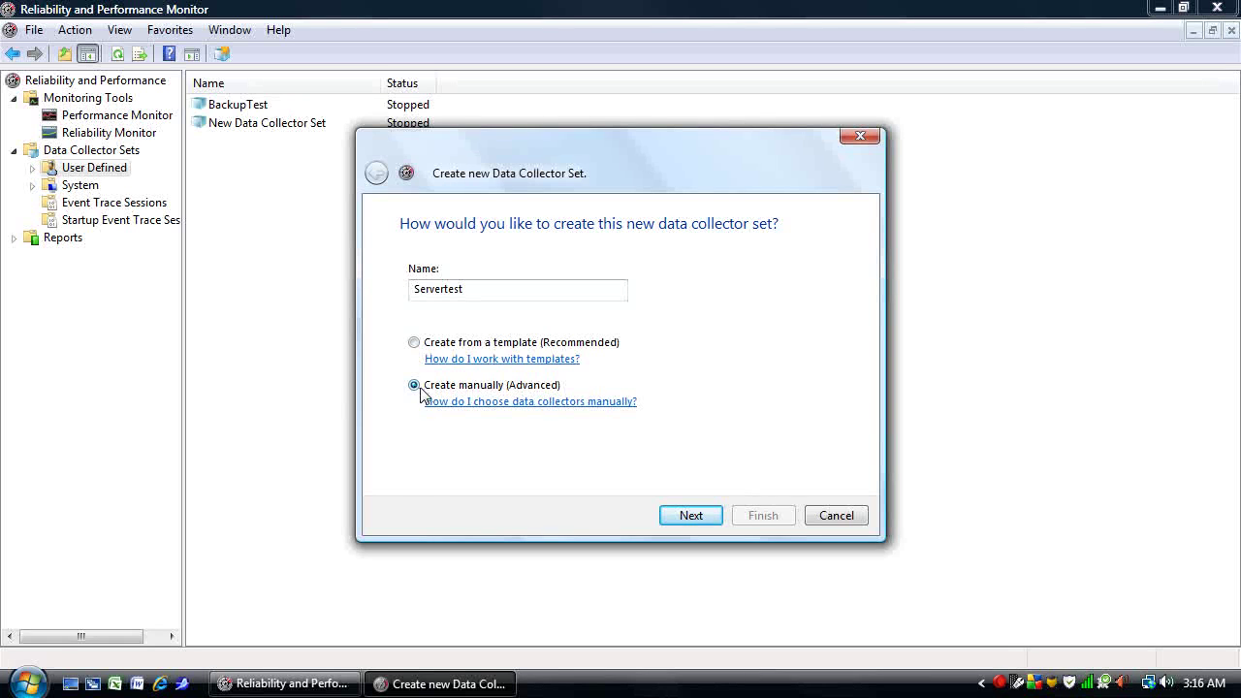
click(691, 515)
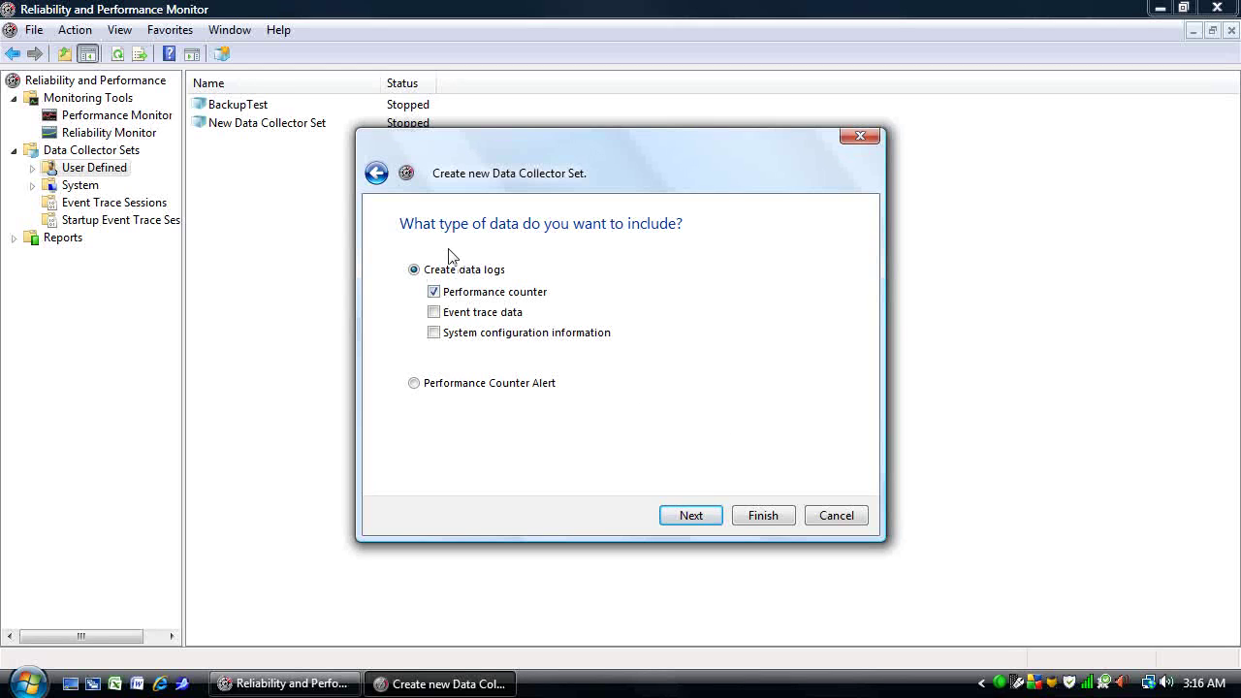
click(691, 515)
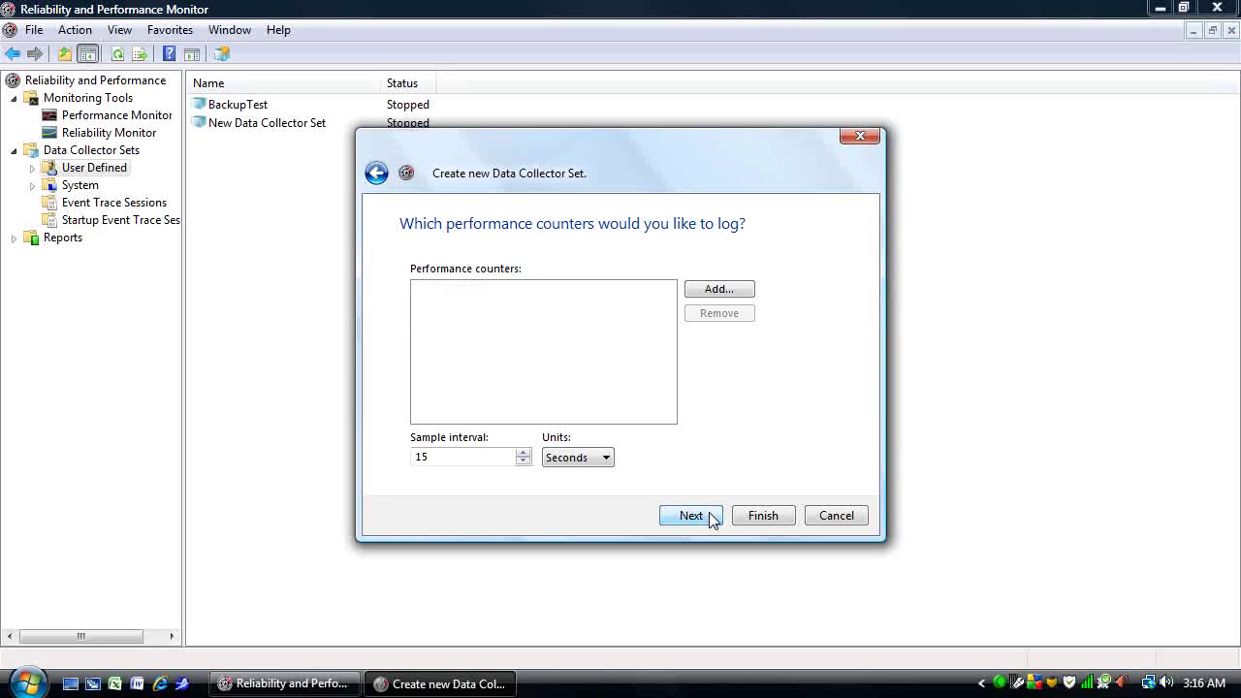
Add the Processor object's % Processor Time counter for the _Total instance to the set's logged counters
click(718, 290)
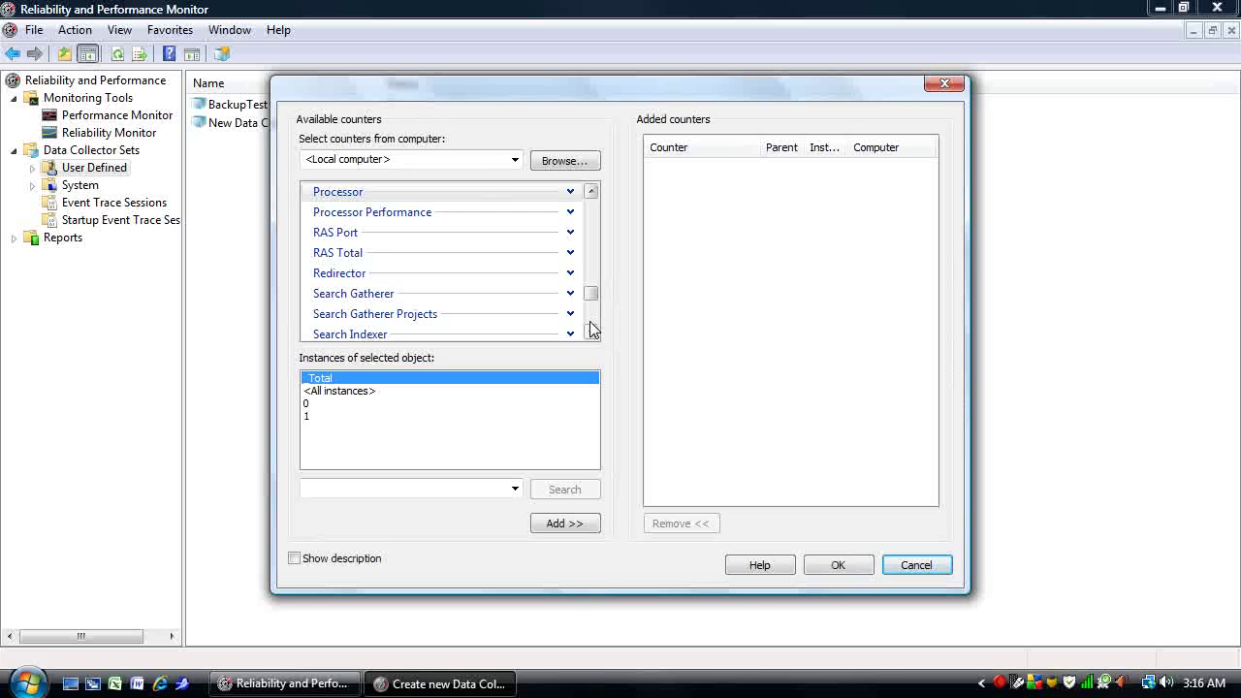
click(570, 191)
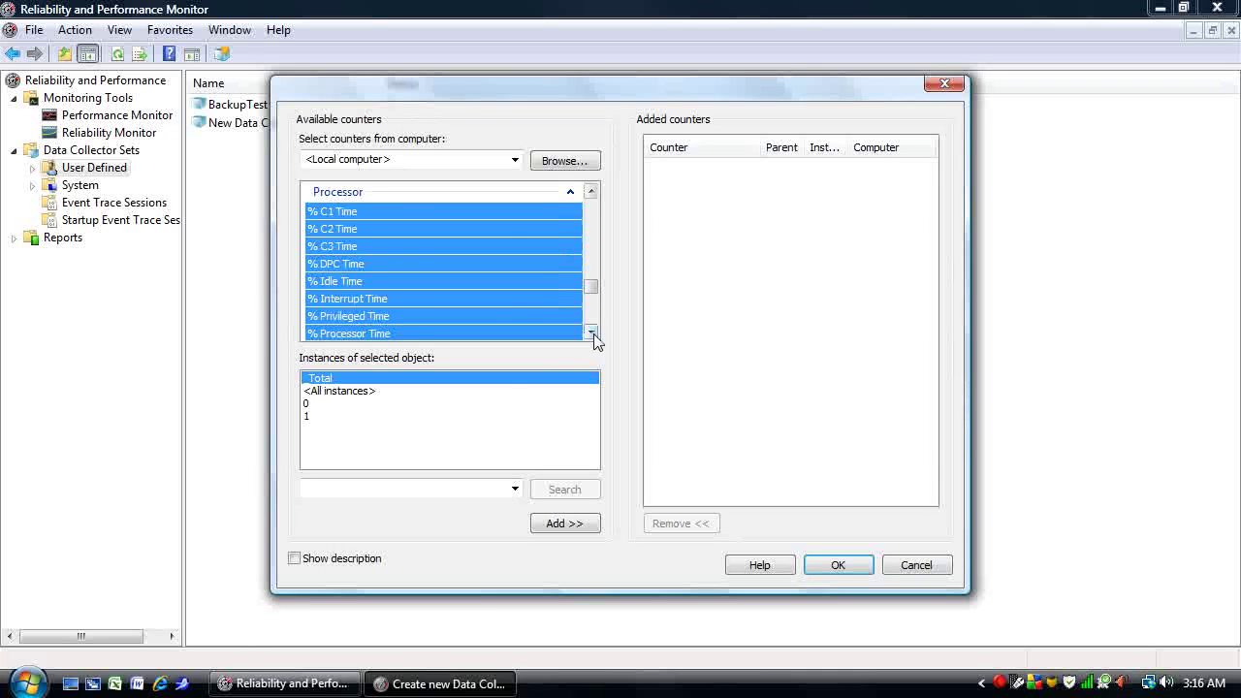
click(477, 330)
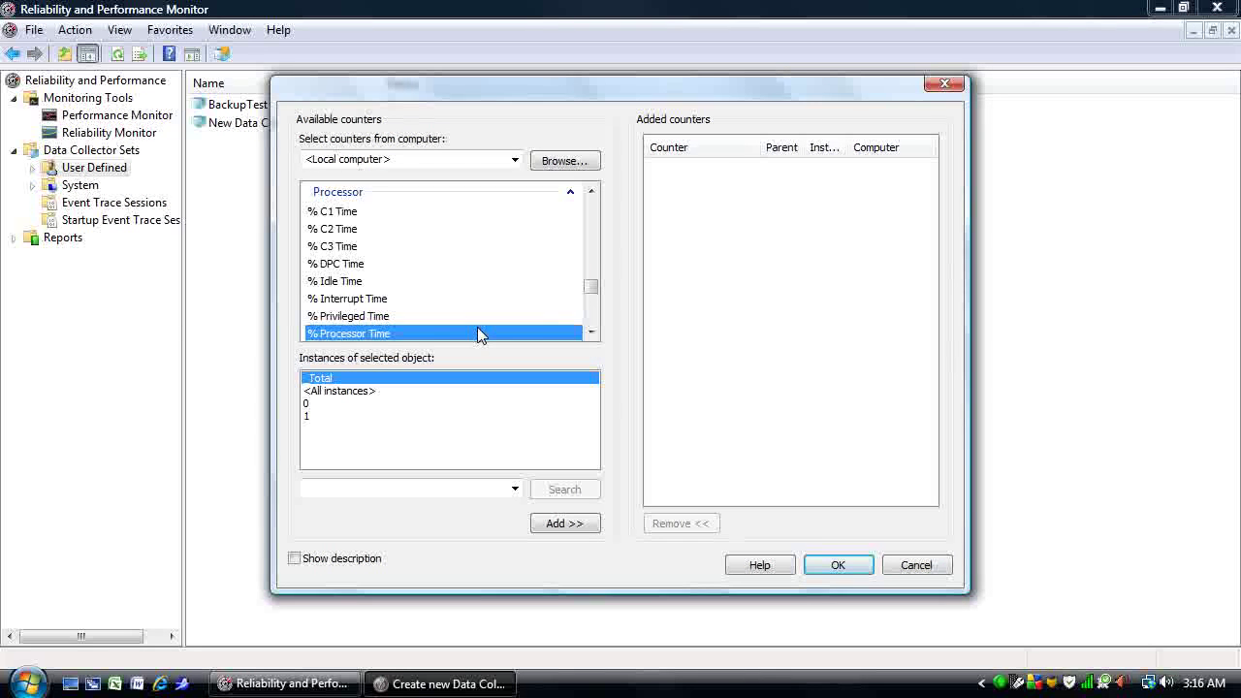
click(565, 529)
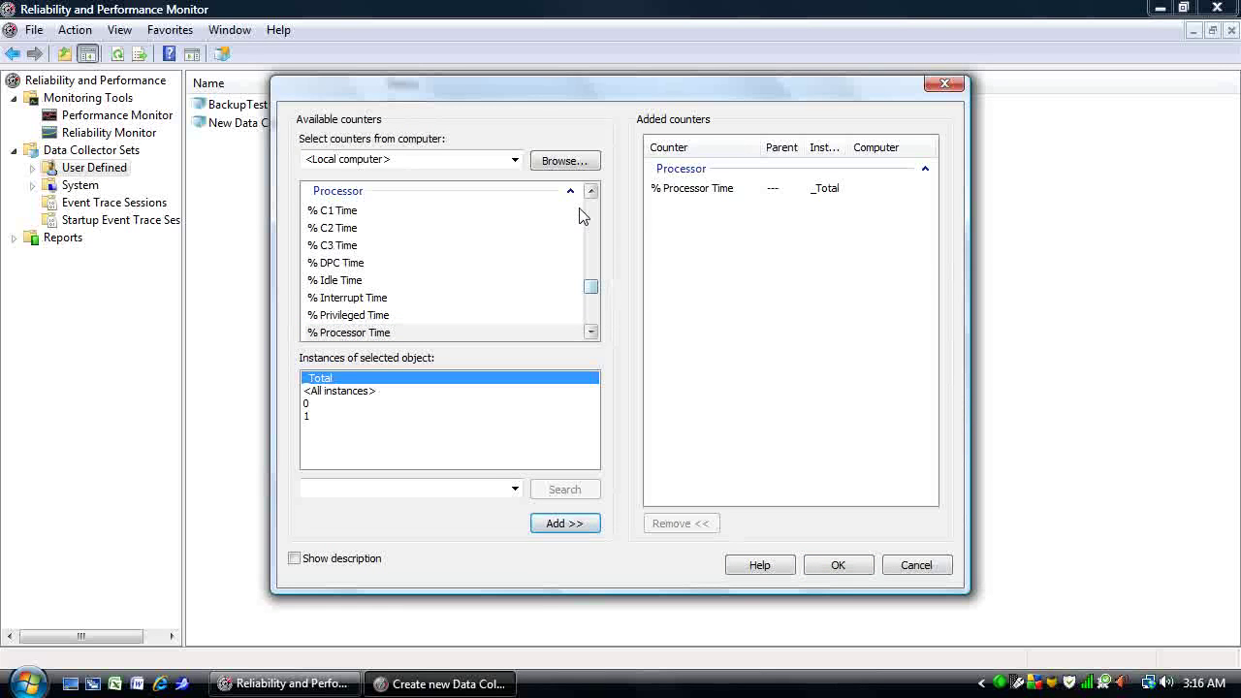
Add the Network Interface object's Bytes Total/sec counter without choosing an instance
drag(592, 192, 588, 188)
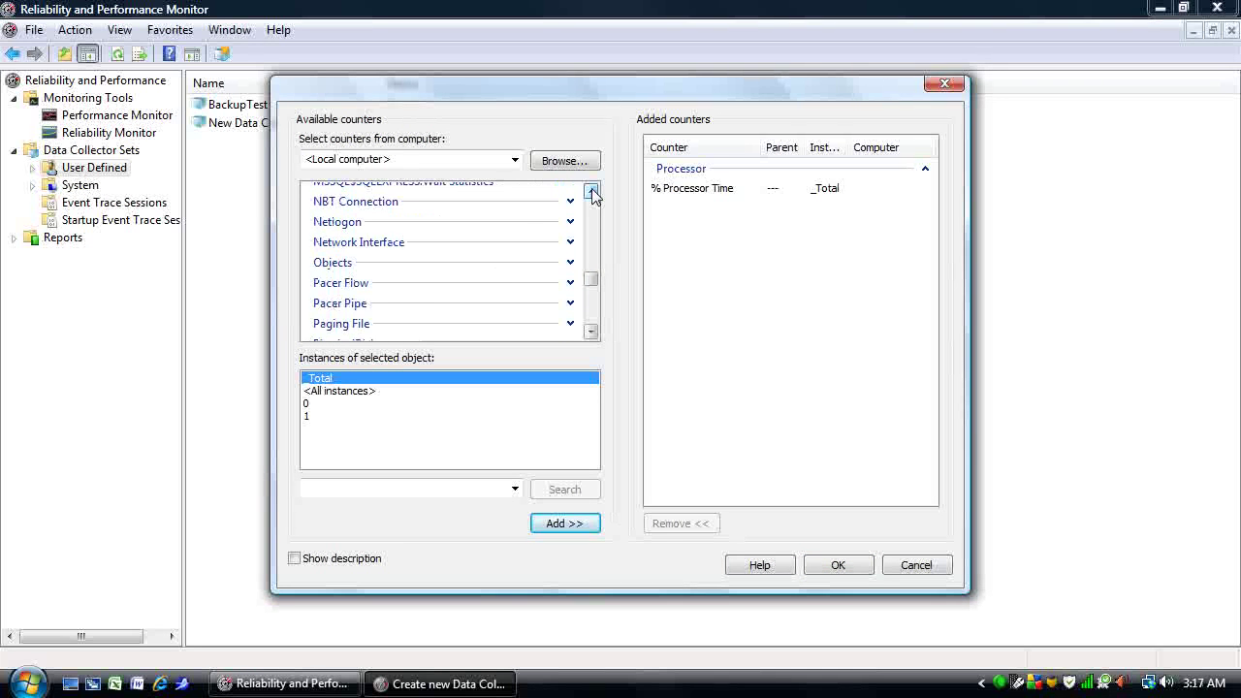
click(570, 242)
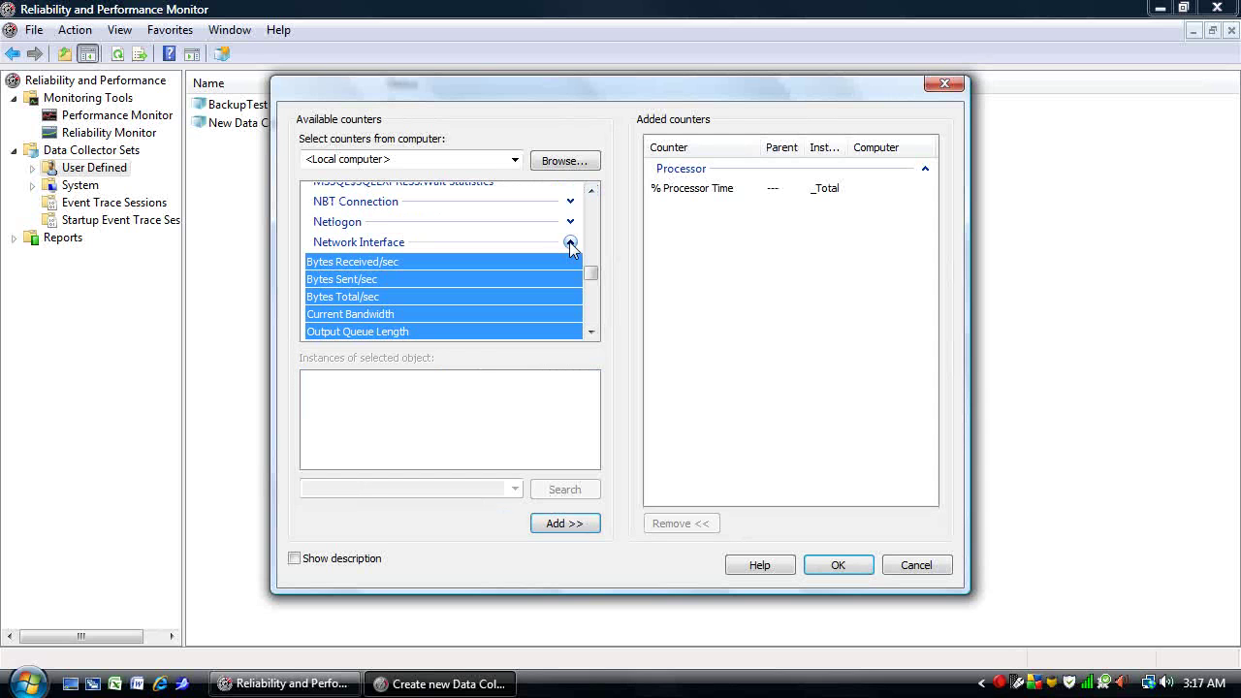
click(350, 298)
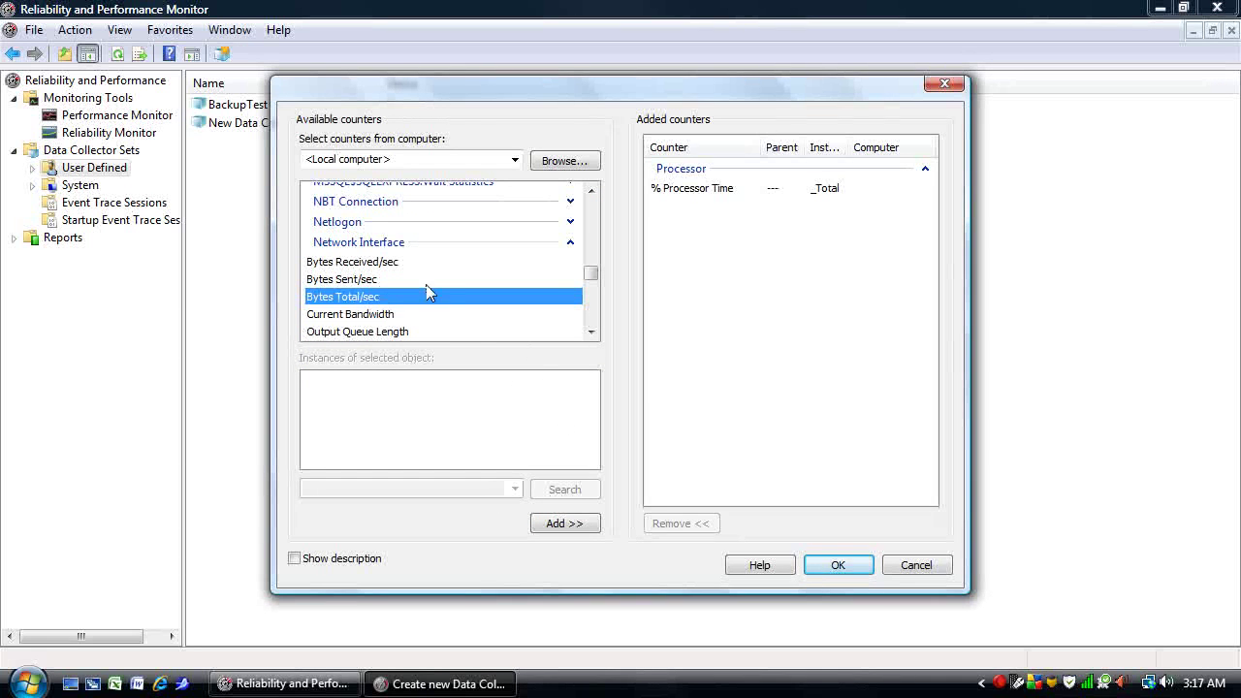
click(563, 524)
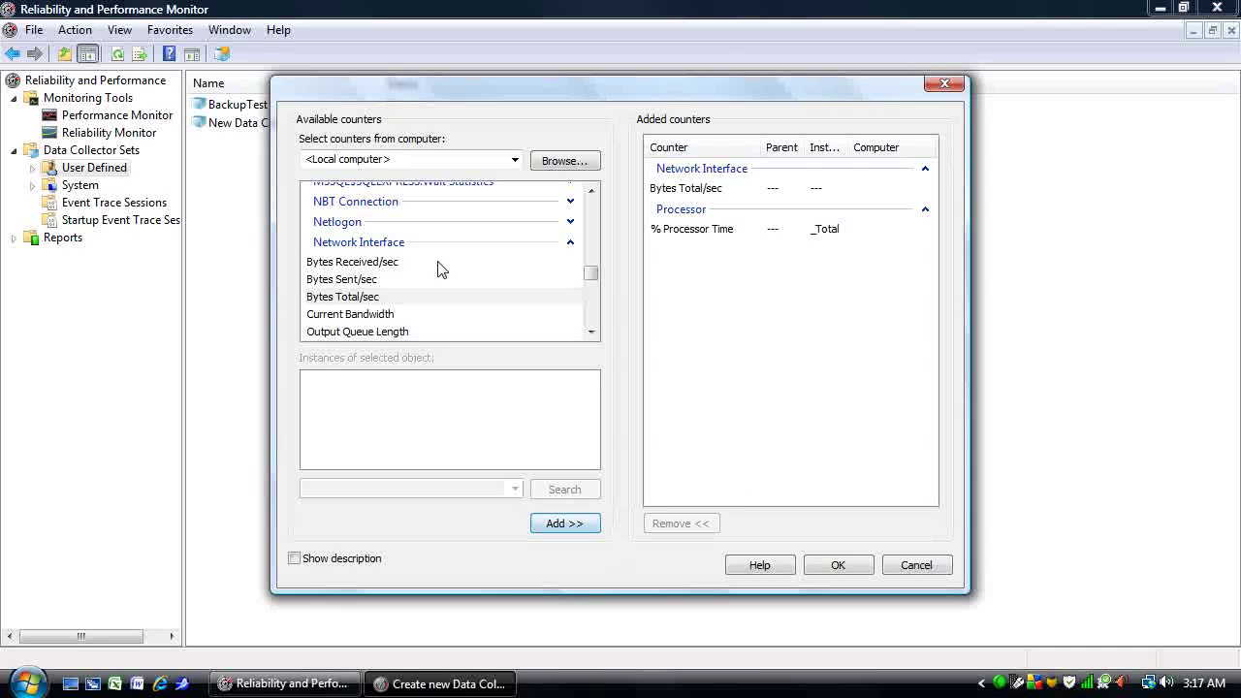
Add Bytes Total/sec for the 802.11n Wireless LAN Card instance and remove the Bytes Total/sec entry that has no instance
click(416, 243)
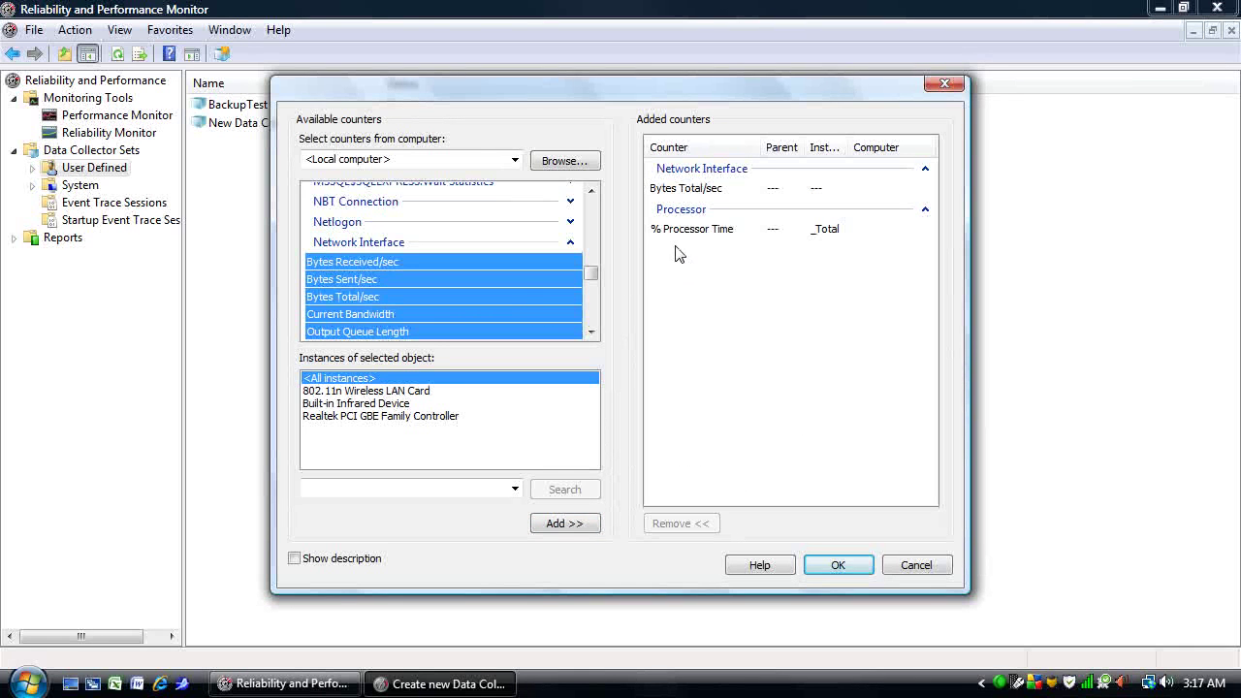
click(392, 298)
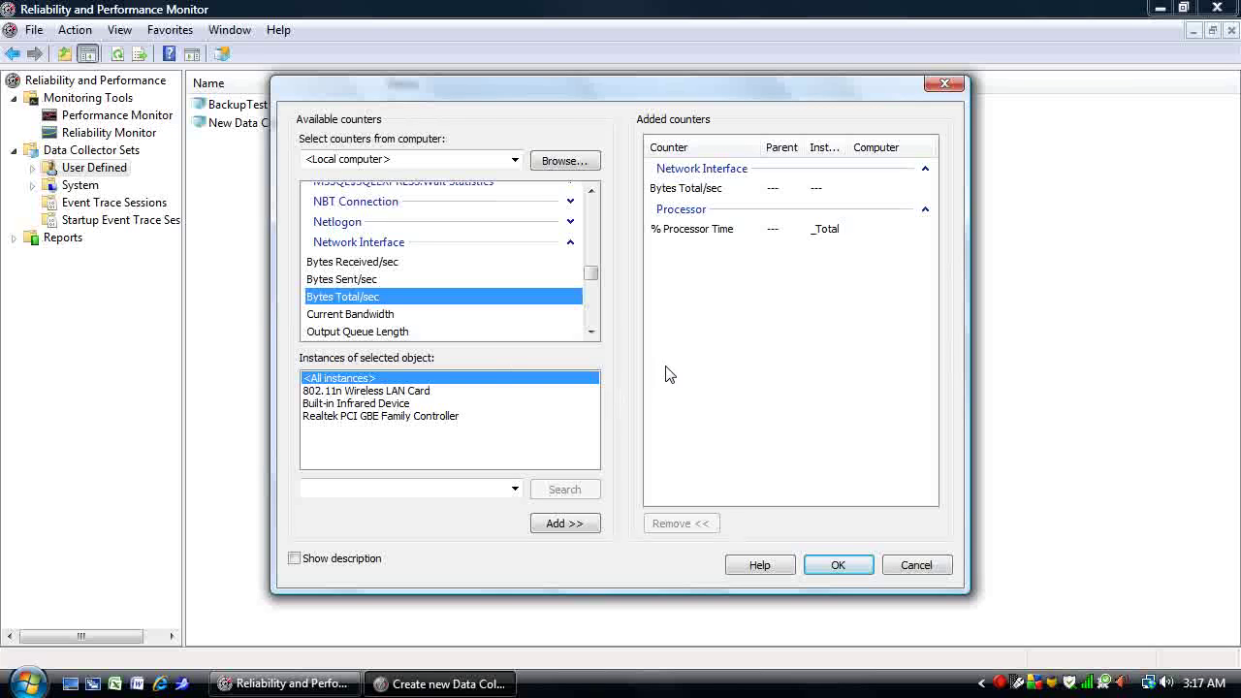
click(424, 392)
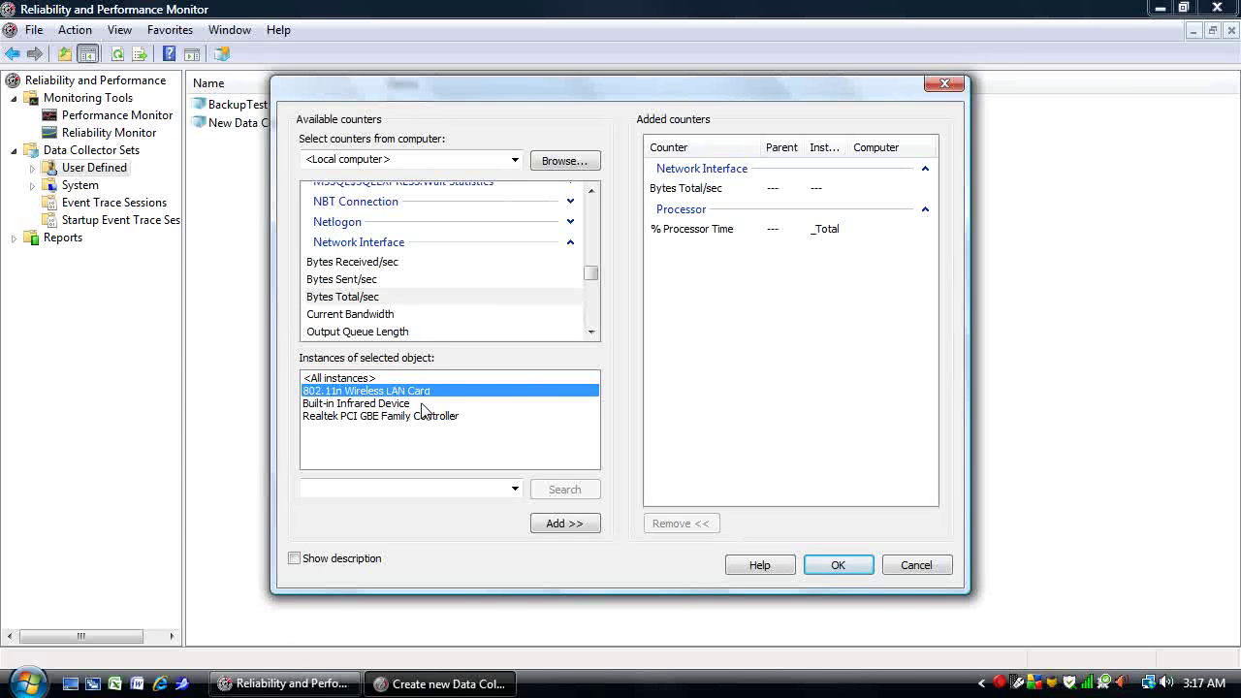
click(578, 528)
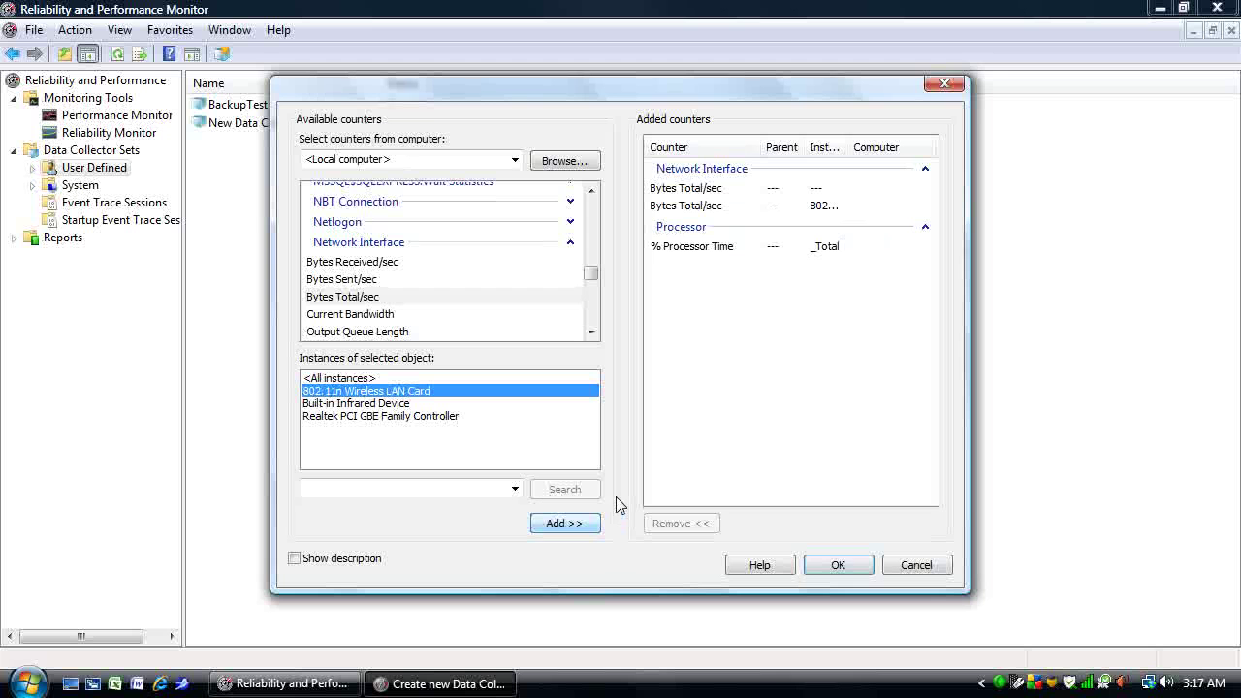
click(711, 191)
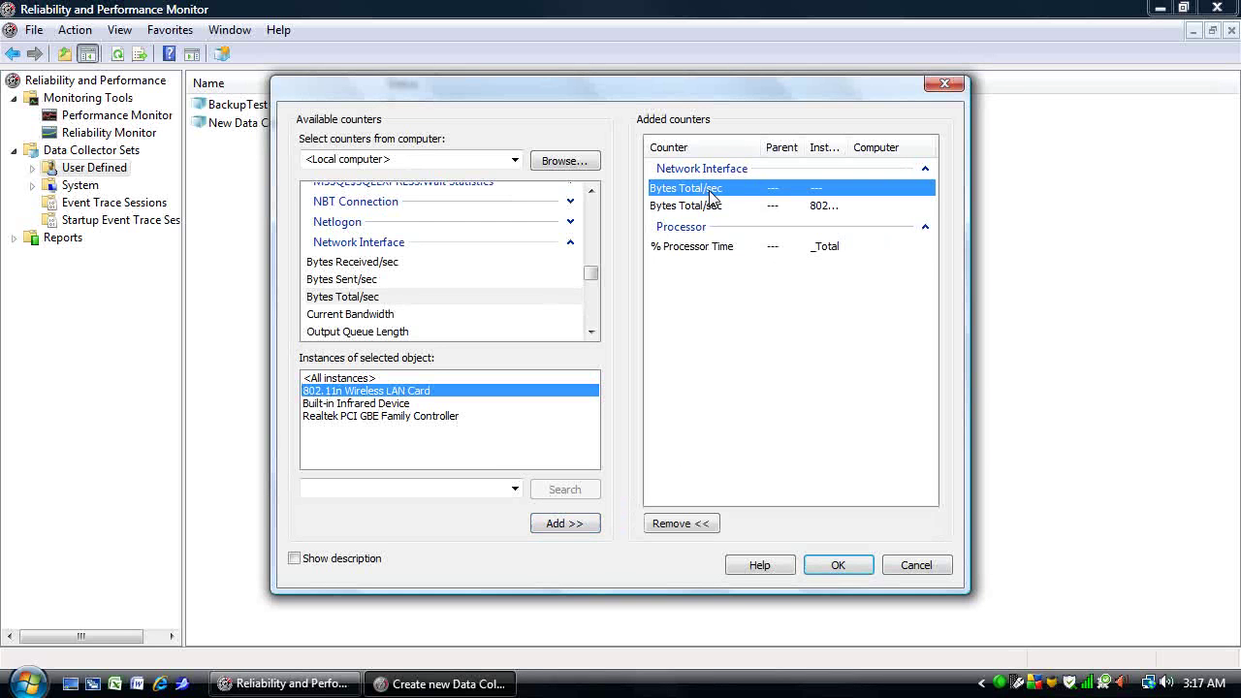
key(Delete)
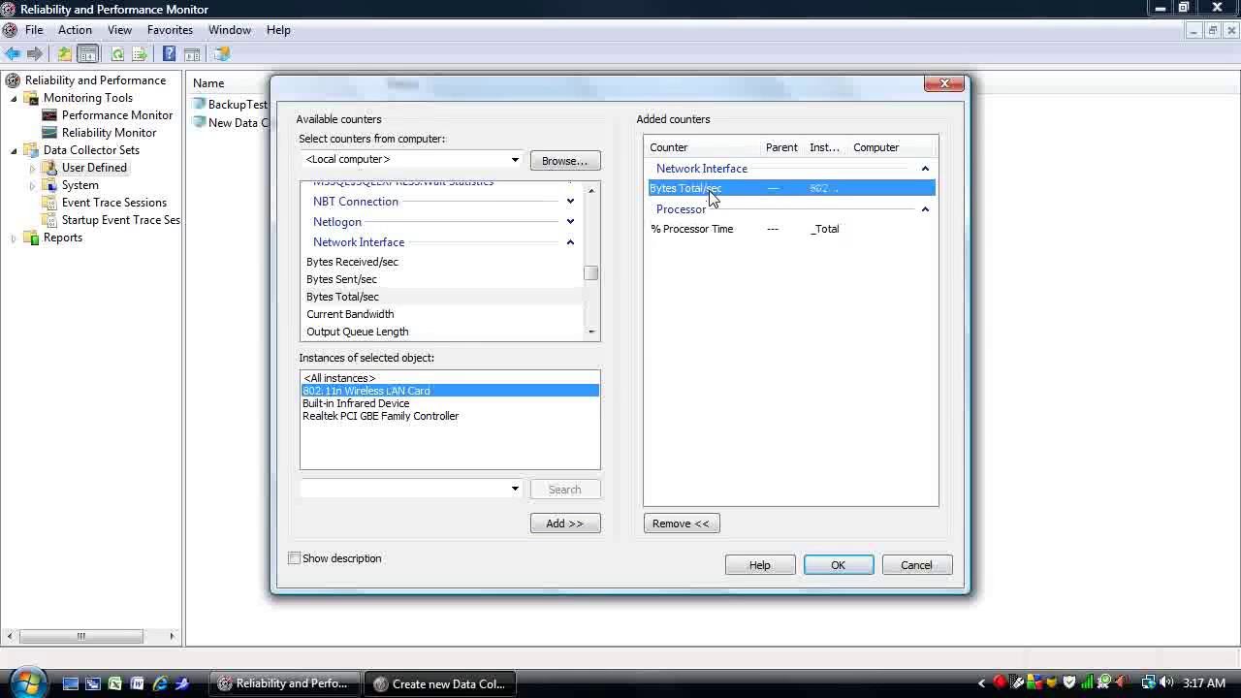
Finish creating Servertest with the selected counters and the default sample interval and root directory, and start the collector set
click(840, 568)
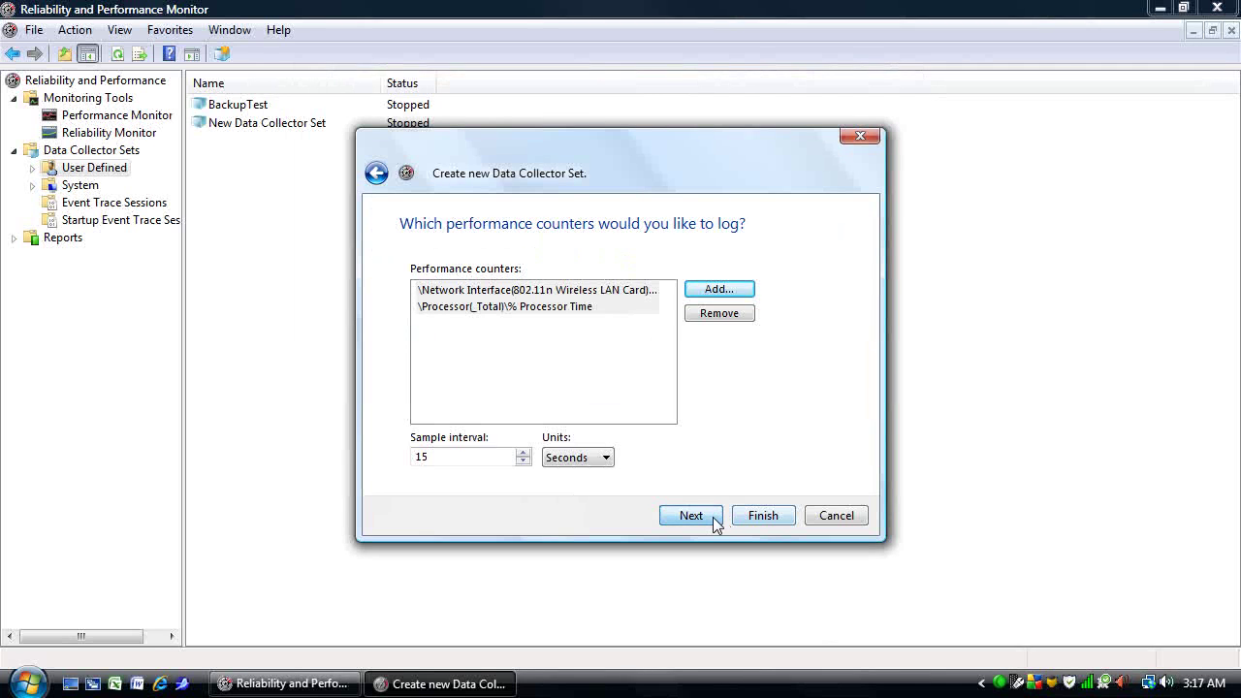
click(710, 516)
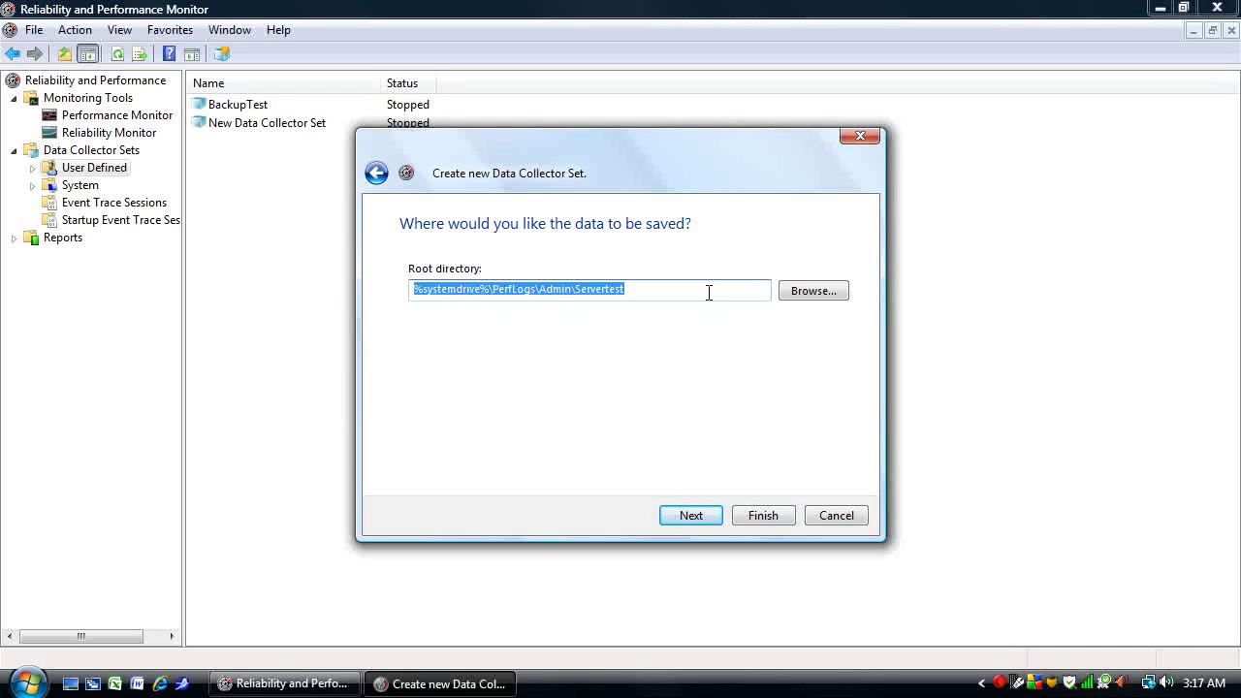
click(764, 516)
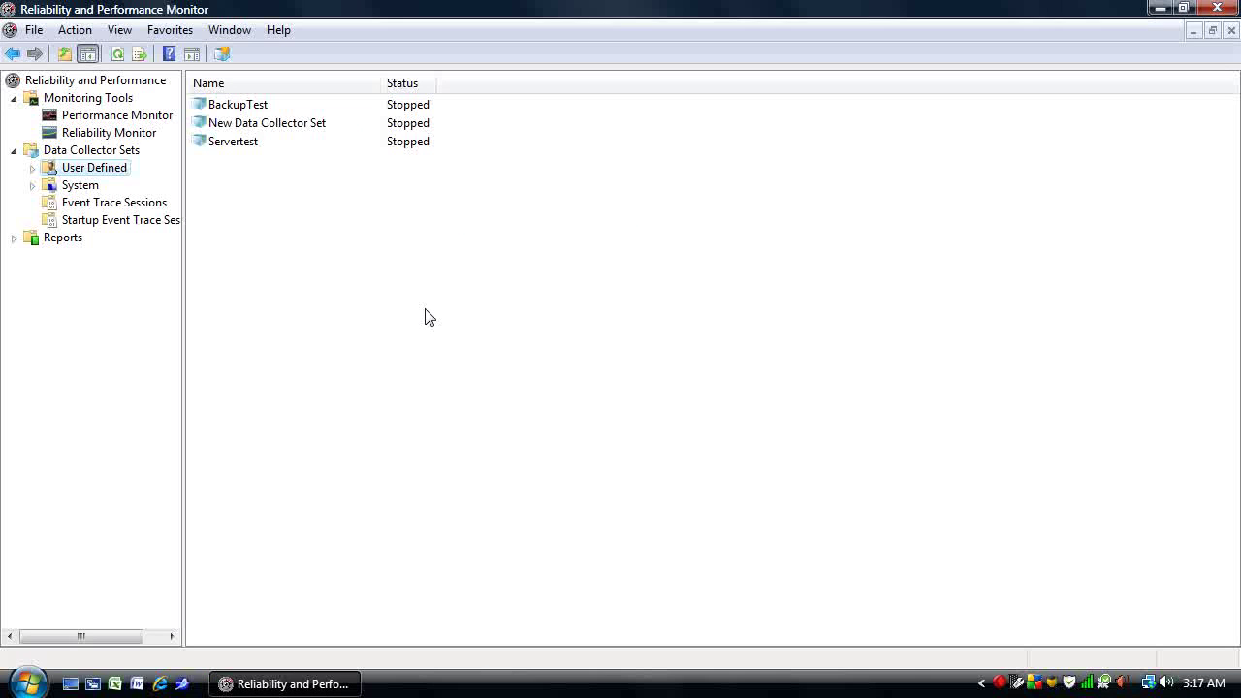
right_click(214, 148)
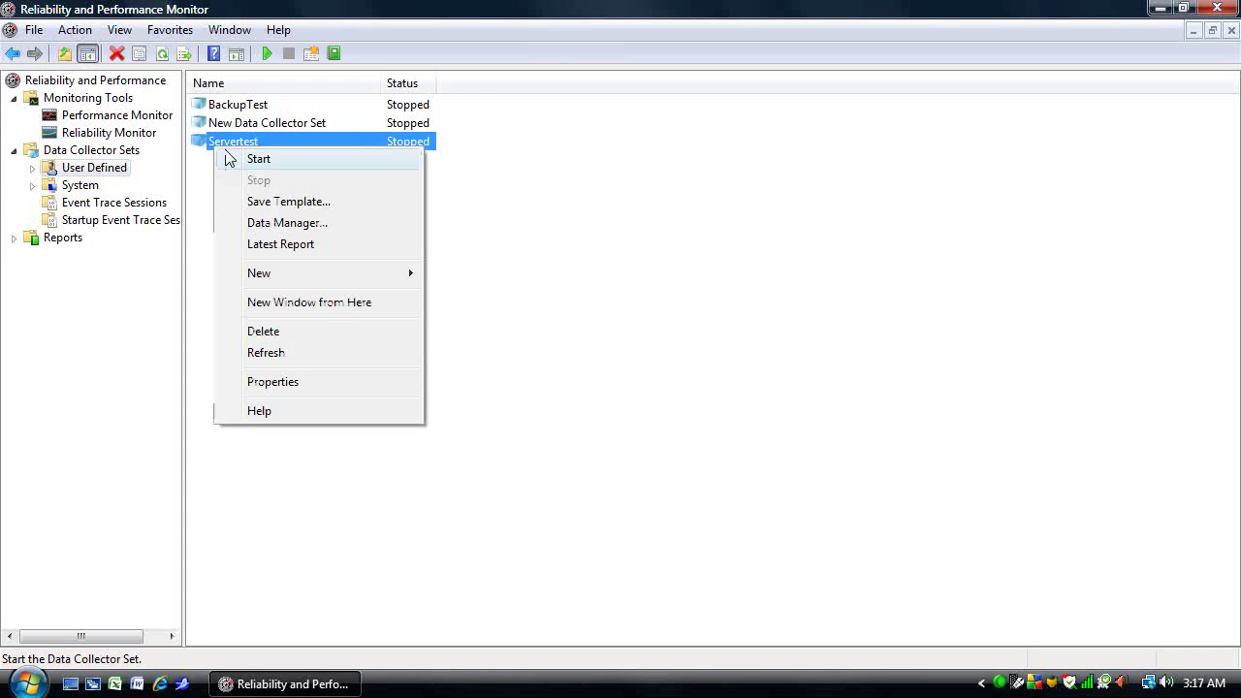
click(229, 158)
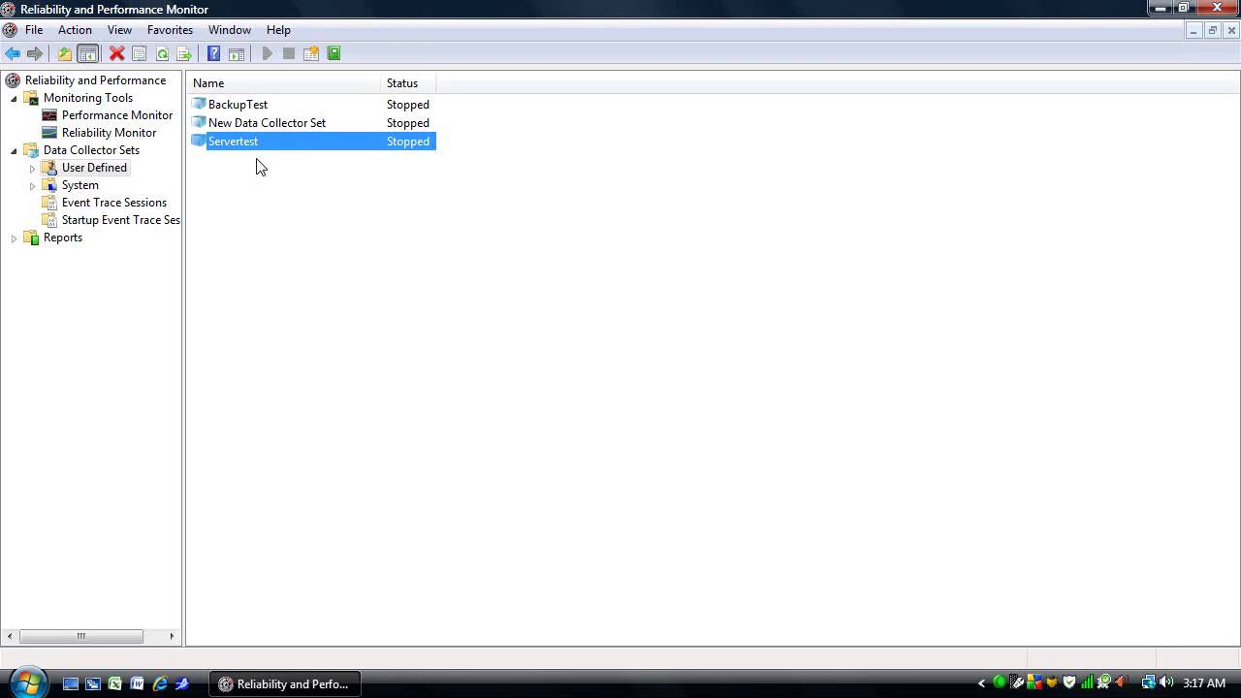
Open the Servertest collector set's contents, and display report 000003 from BackupTest's user-defined reports
key(Return)
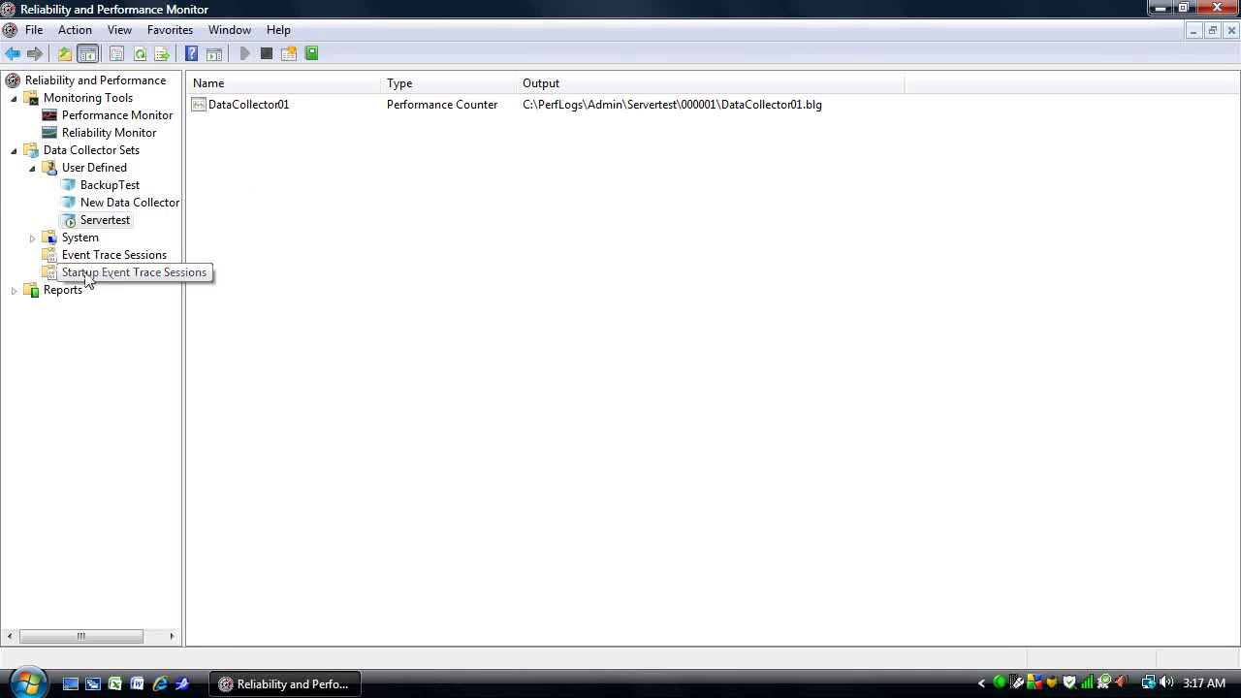
click(15, 291)
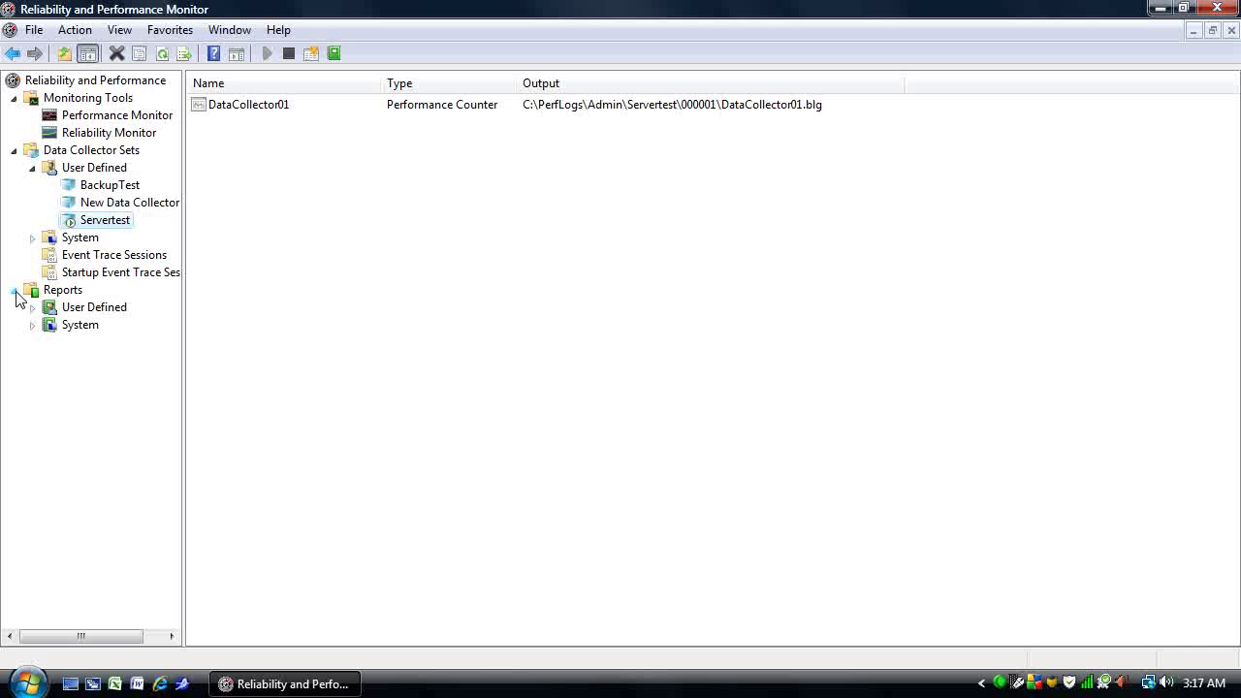
click(32, 308)
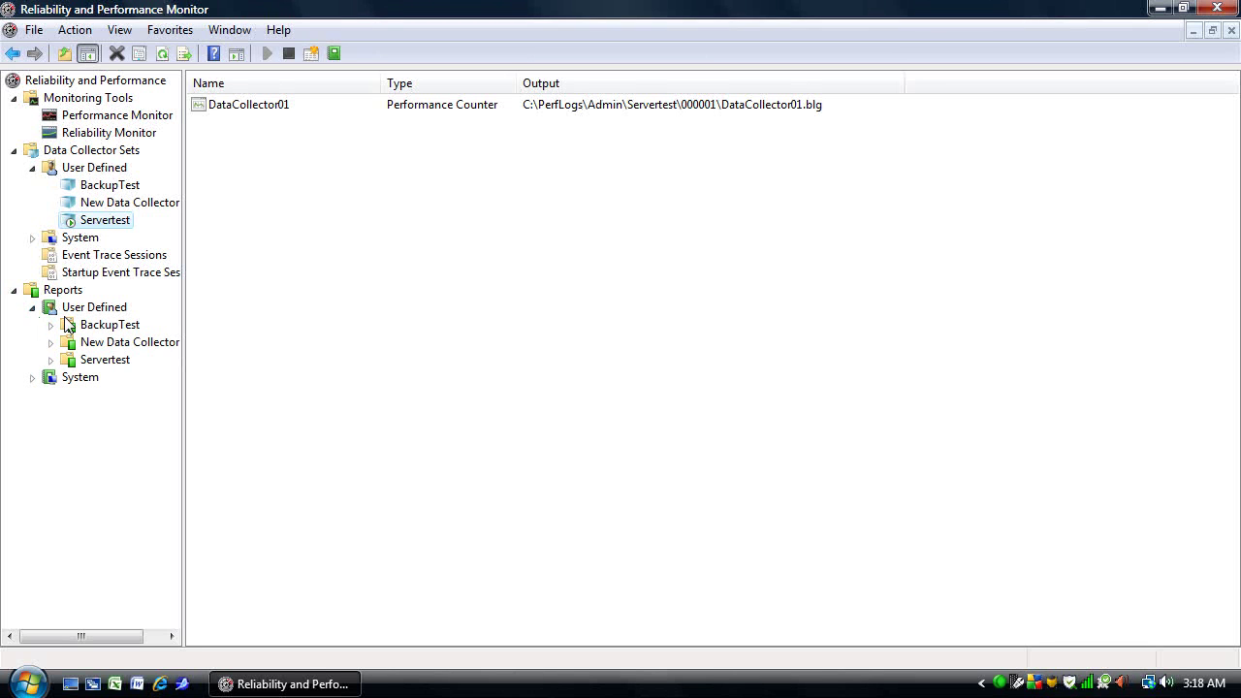
click(50, 326)
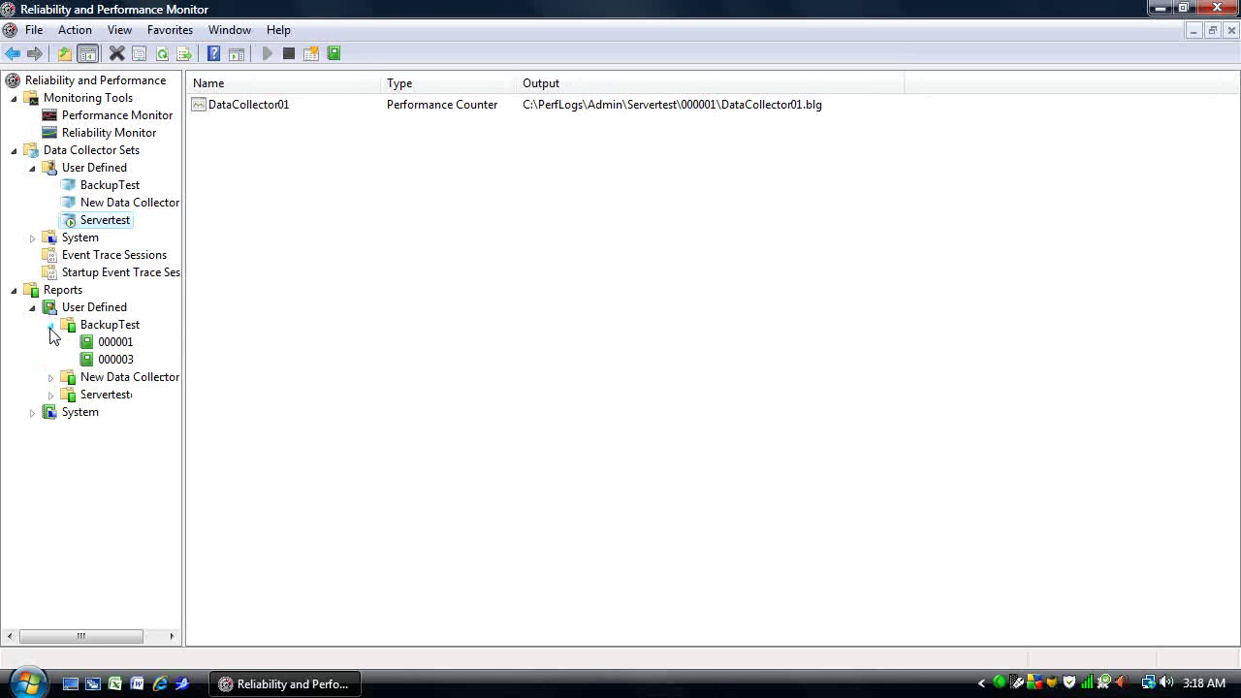
click(123, 365)
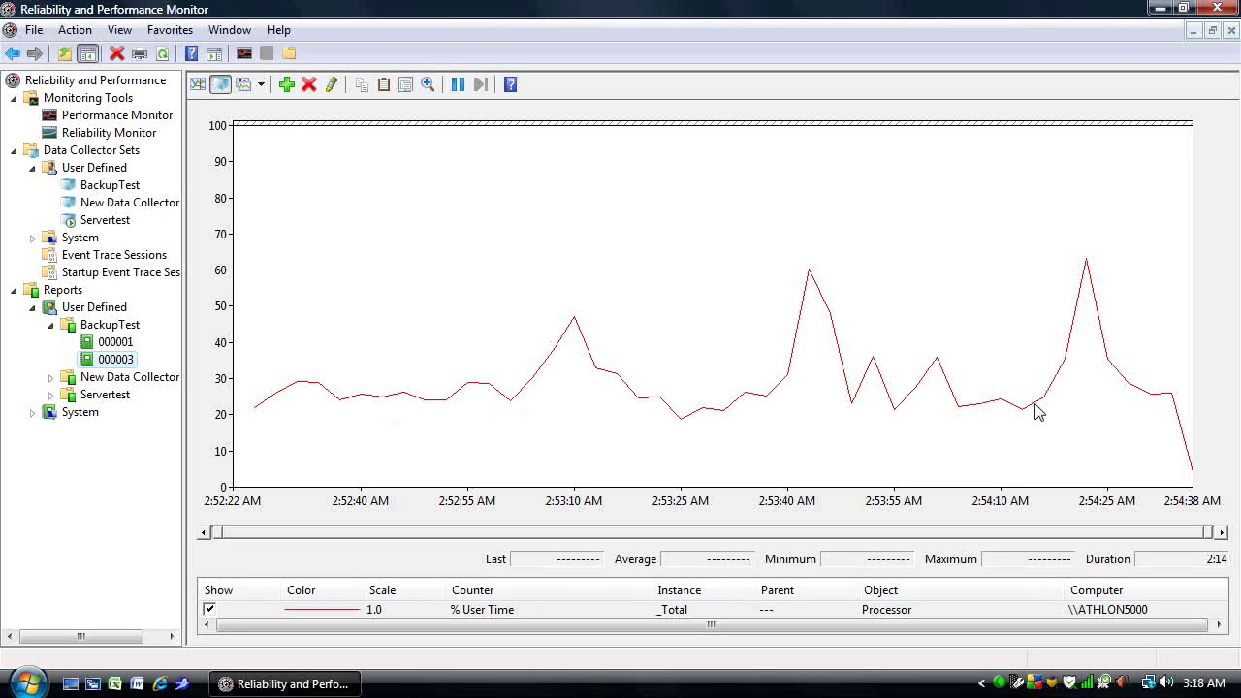
Add the Network Interface object's counters for the 802.11n Wireless LAN Card instance to the BackupTest report graph
click(286, 84)
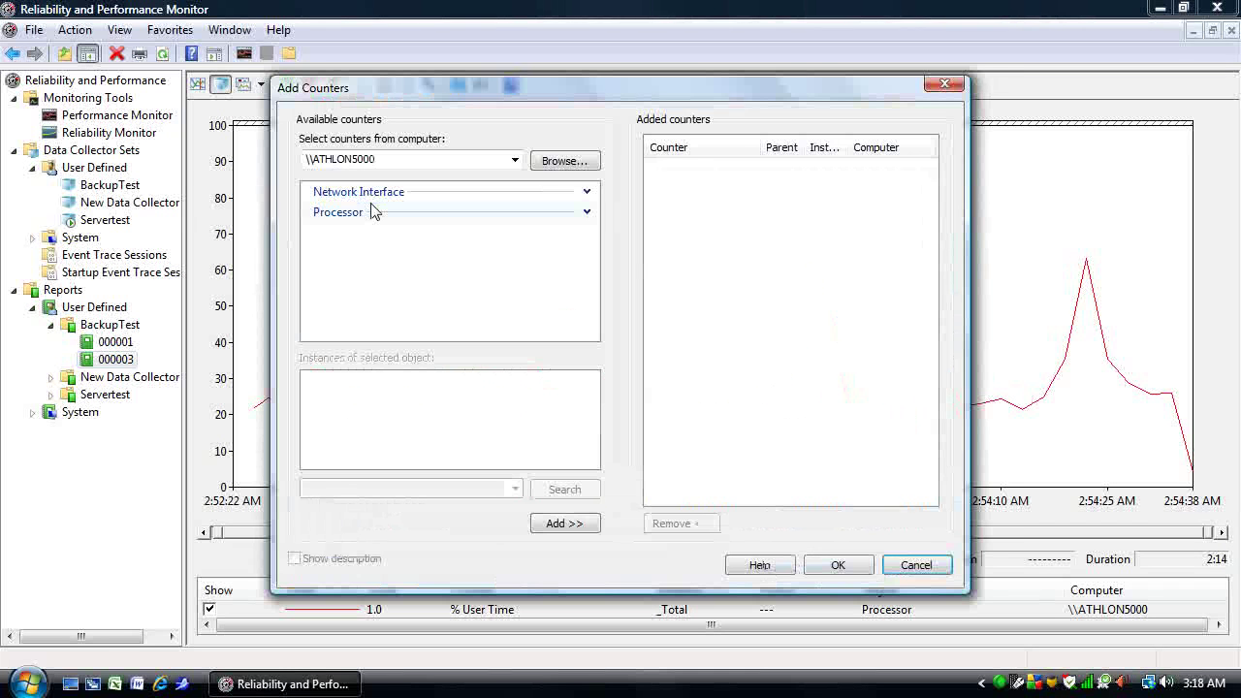
click(373, 192)
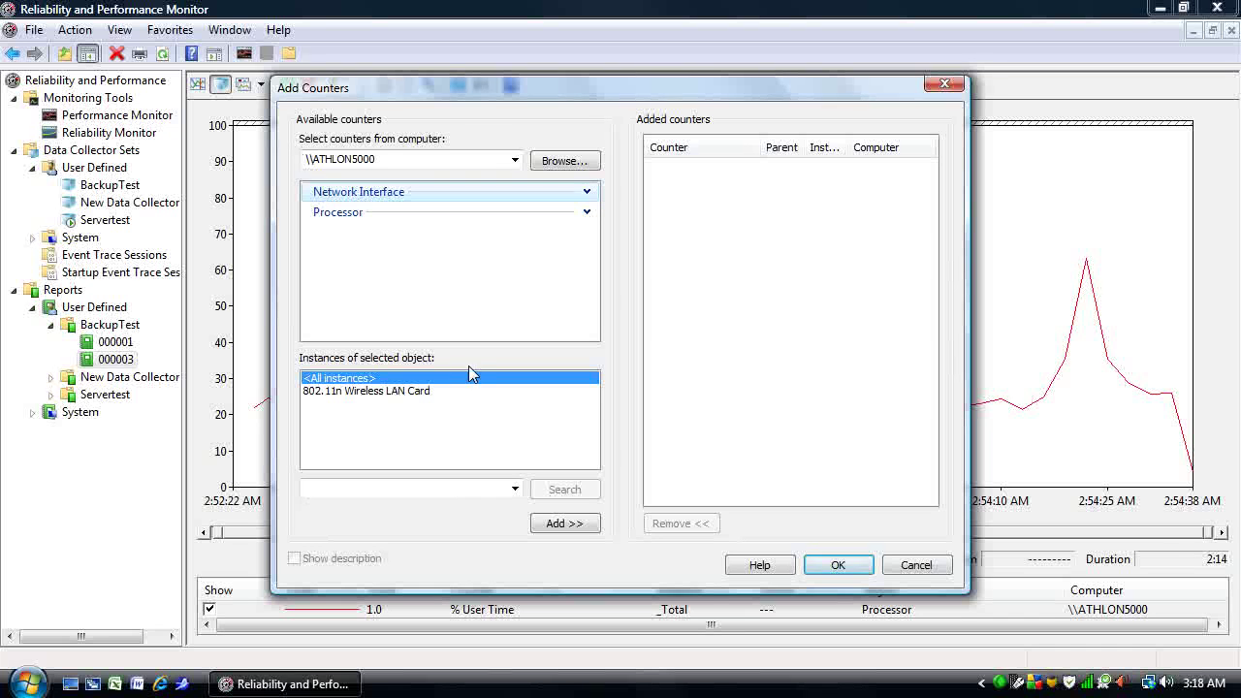
click(427, 391)
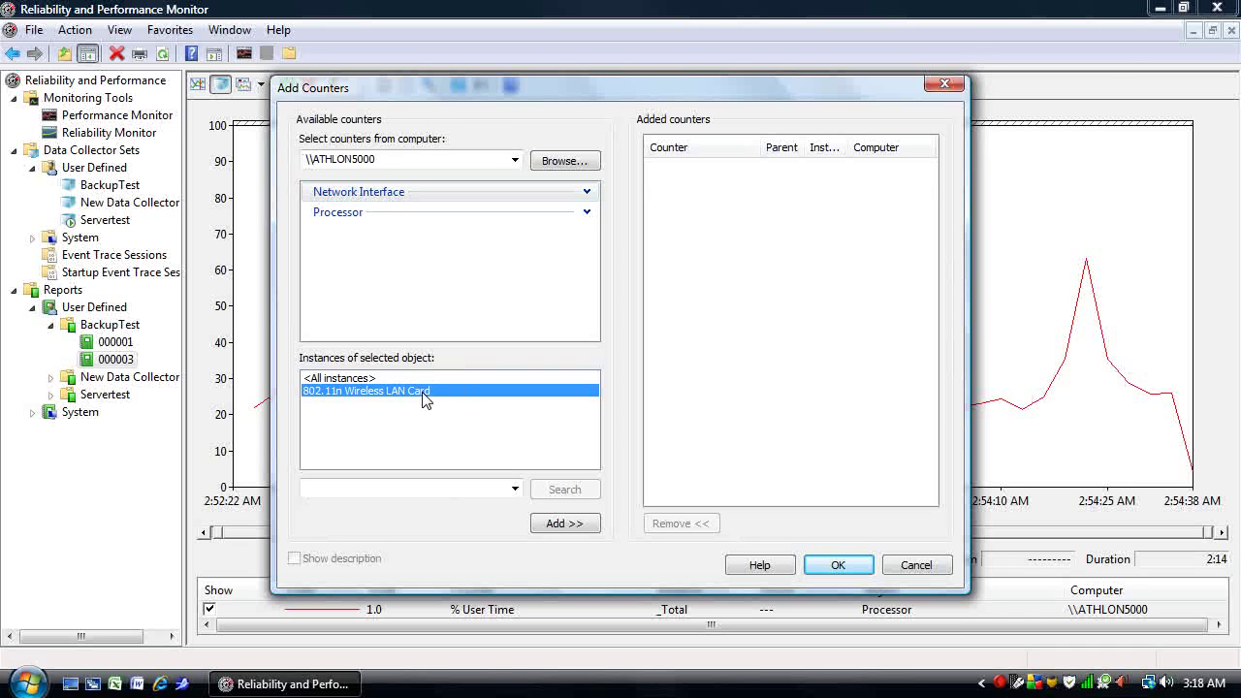
click(566, 524)
click(838, 565)
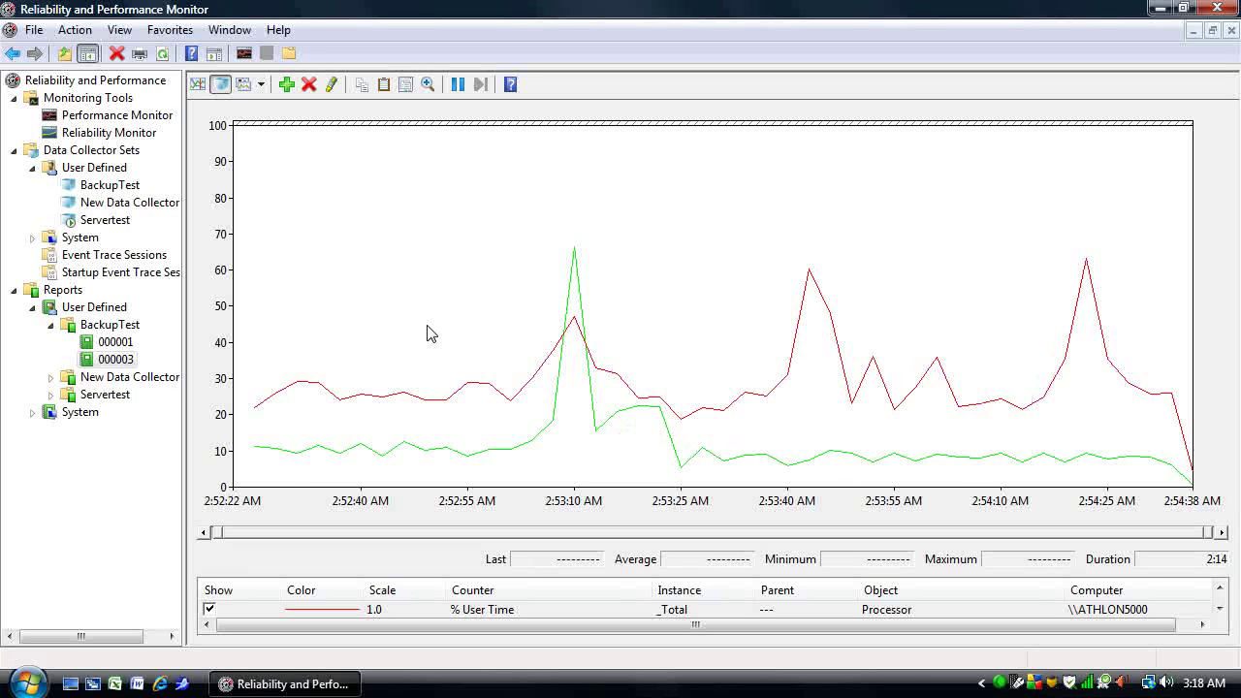
Stop the running Servertest data collector set
click(114, 225)
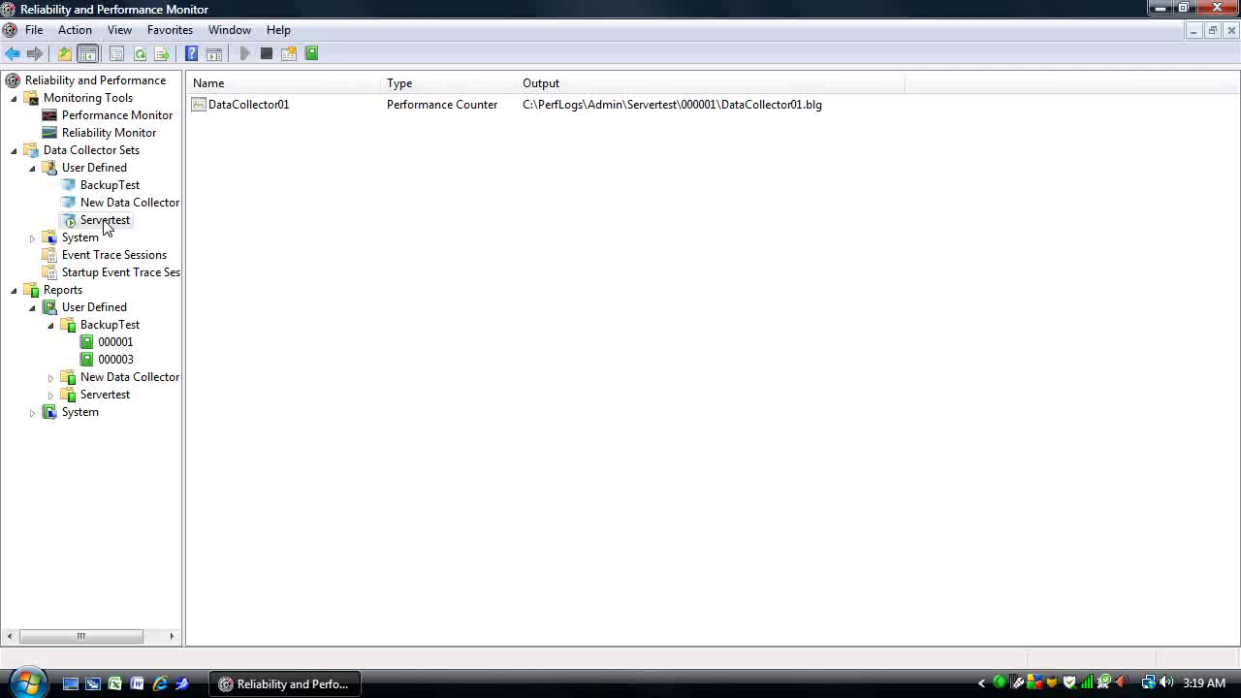
right_click(106, 226)
click(148, 254)
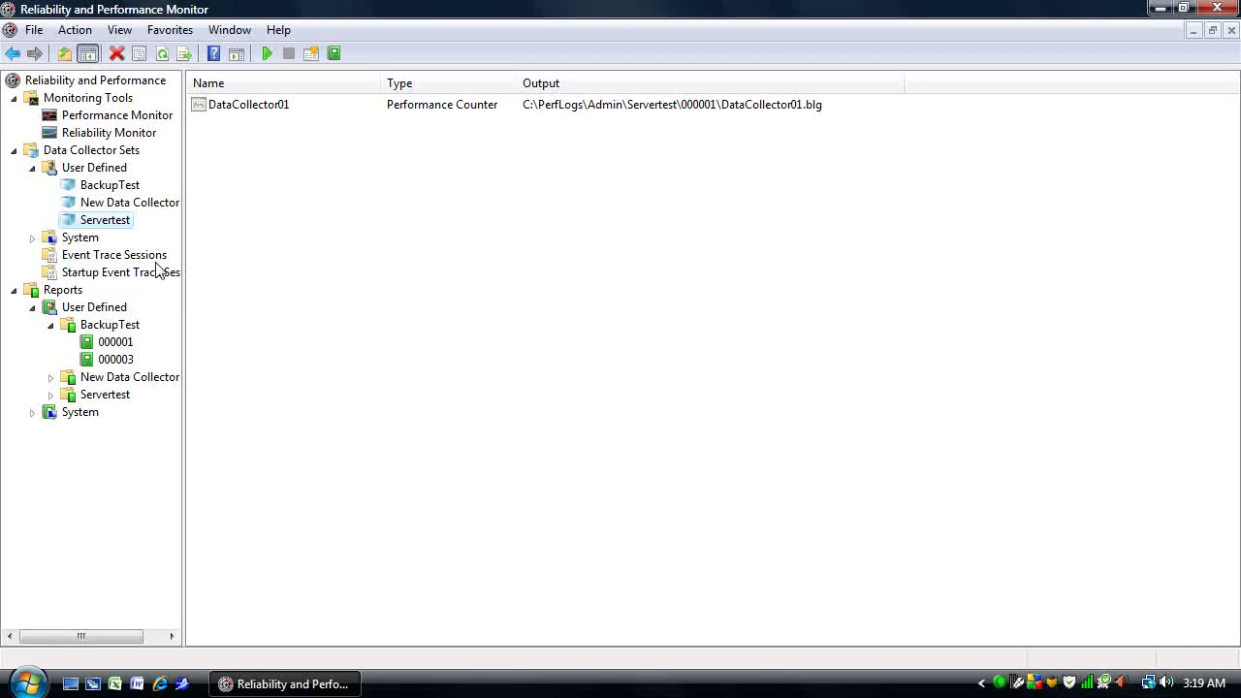
Try minutes as the sample interval unit in DataCollector01's properties, and cancel the change
double_click(286, 108)
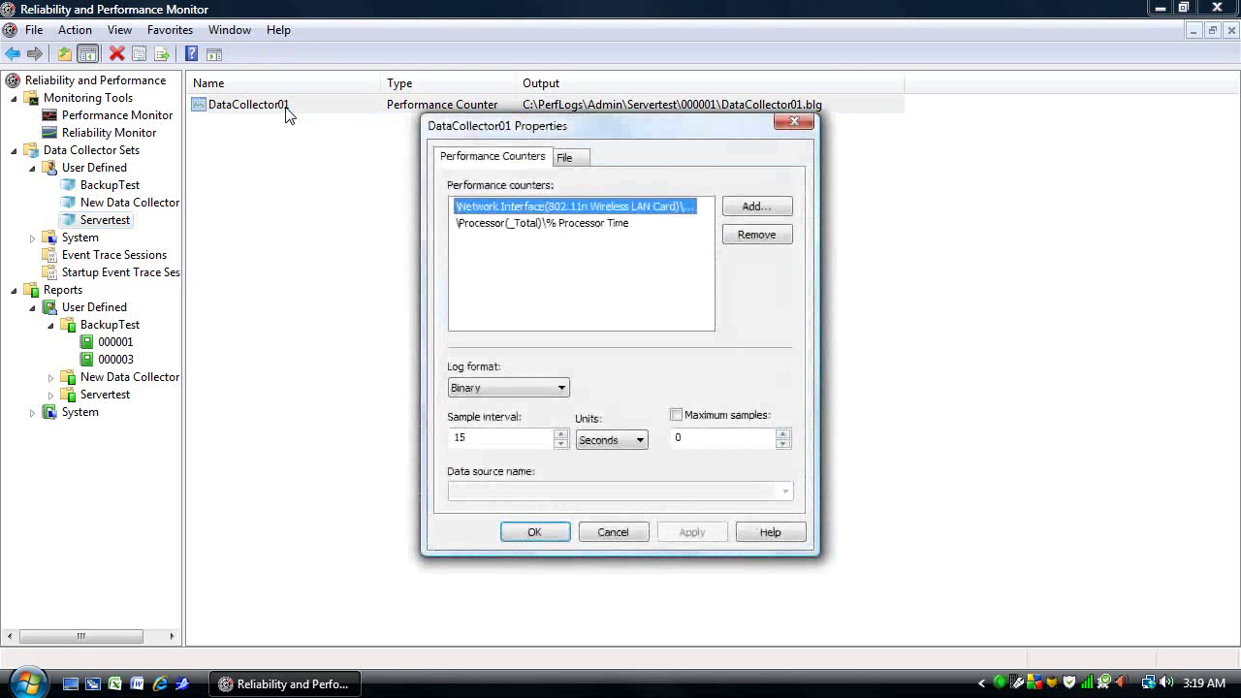
click(641, 441)
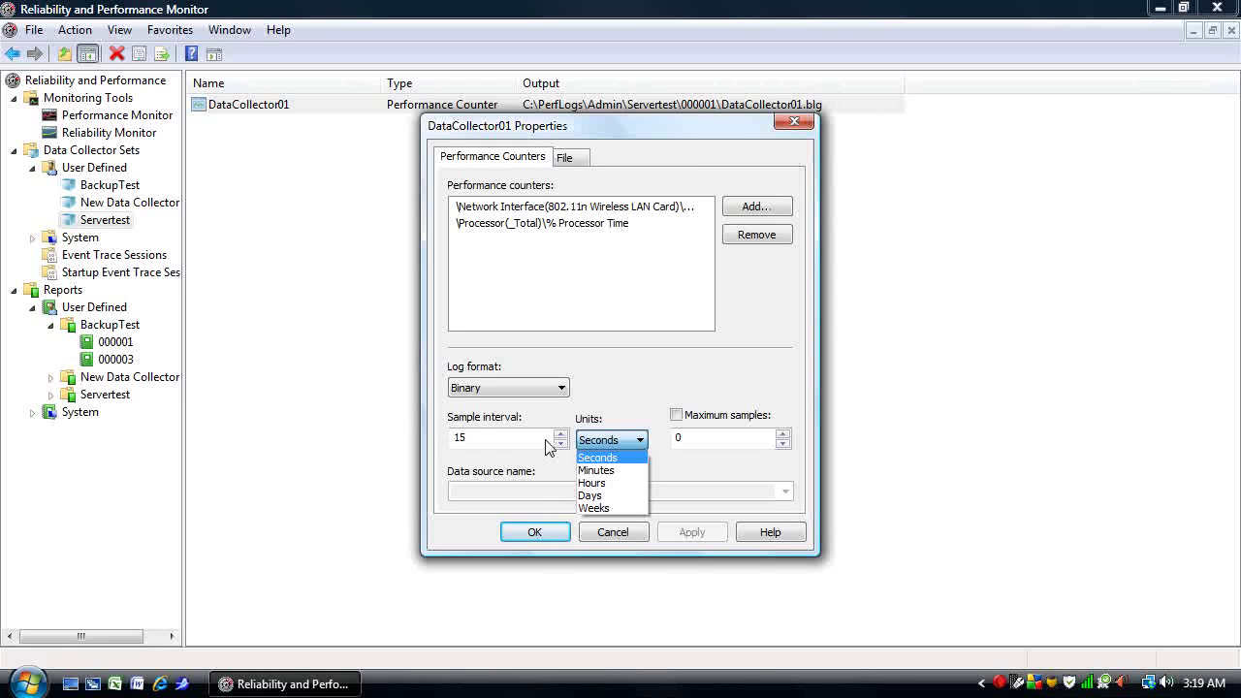
click(612, 472)
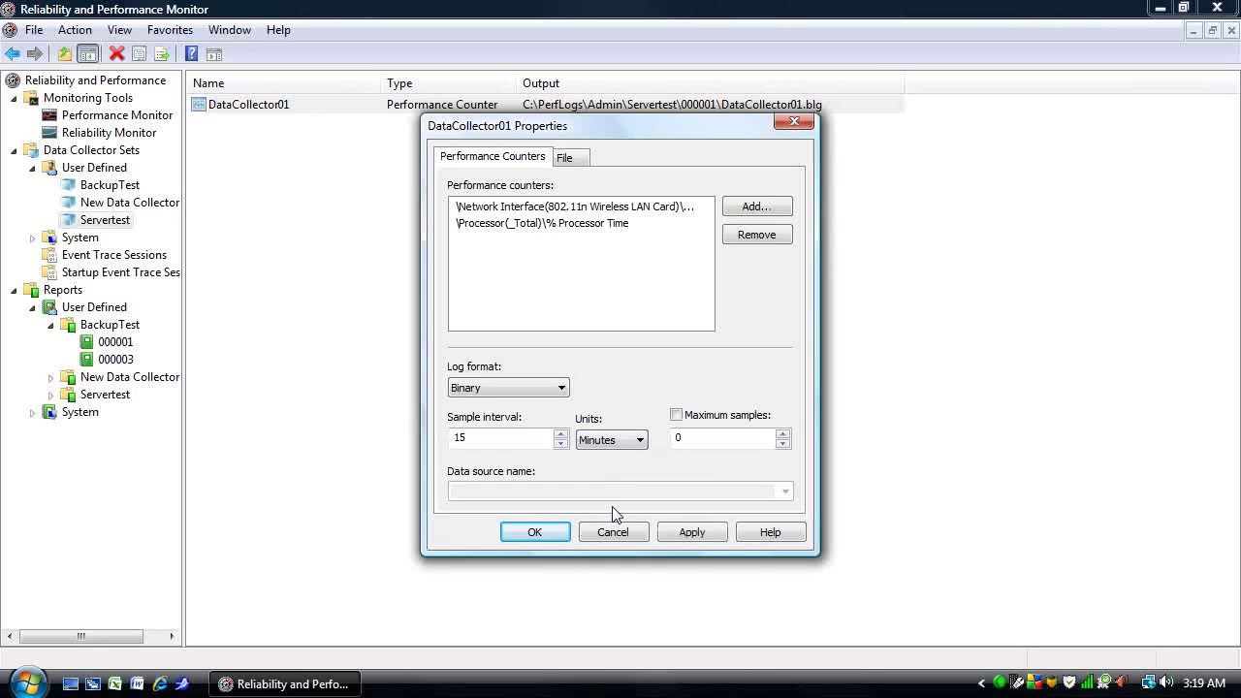
click(613, 532)
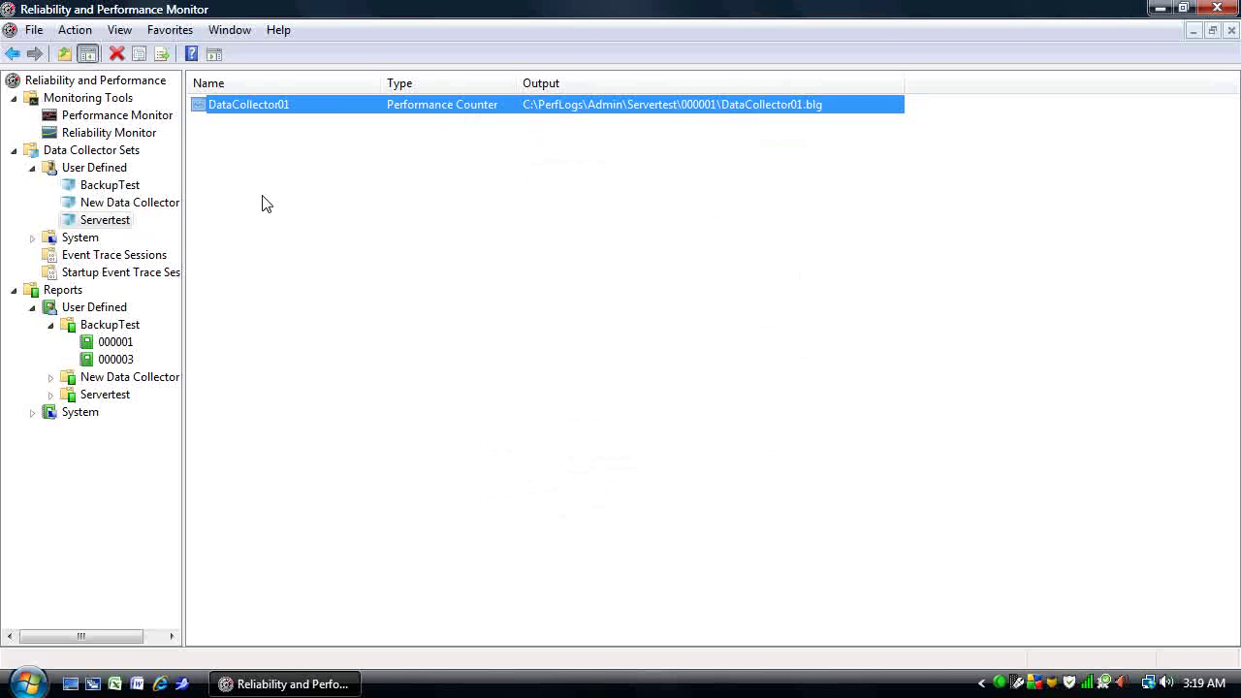
Examine Servertest's general, directory, schedule and stop condition properties, and close them
right_click(121, 222)
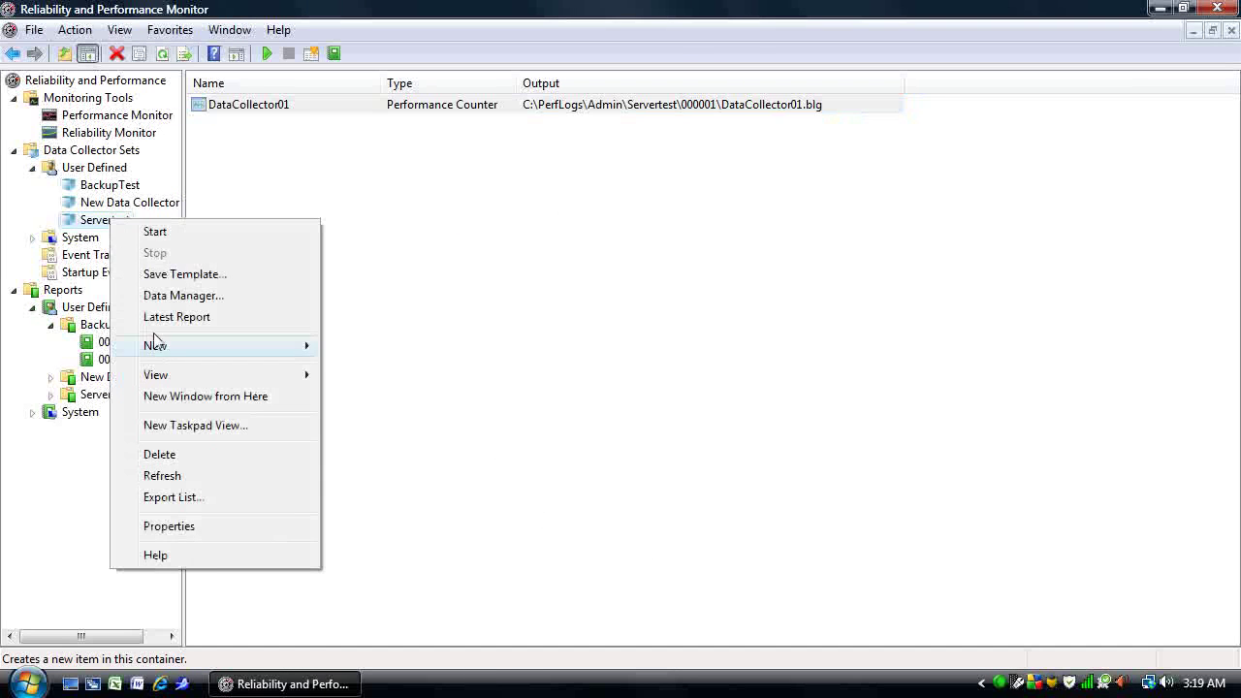
click(219, 530)
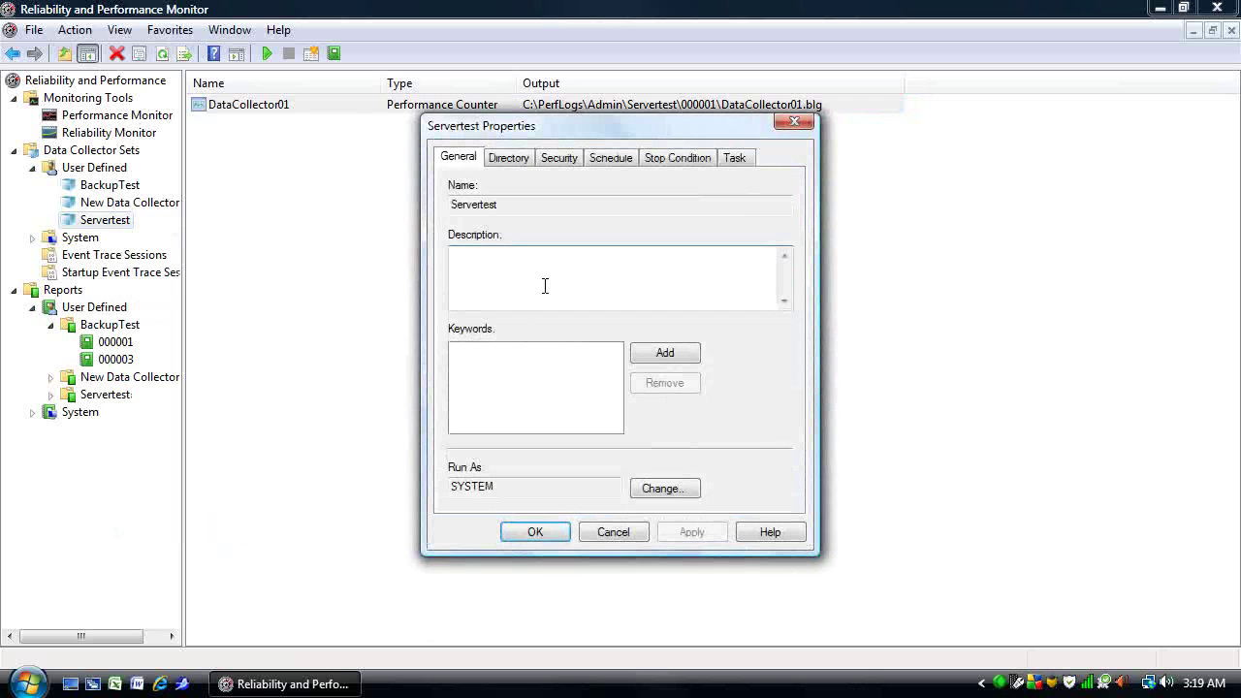
click(508, 157)
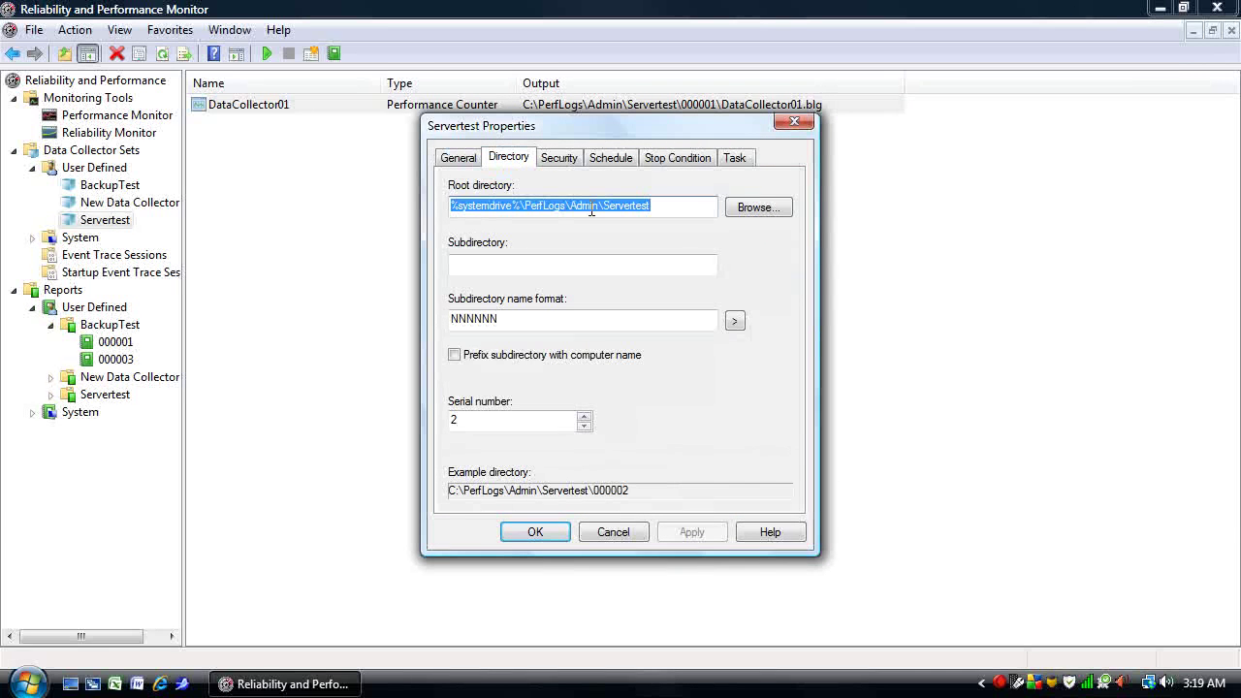
click(610, 158)
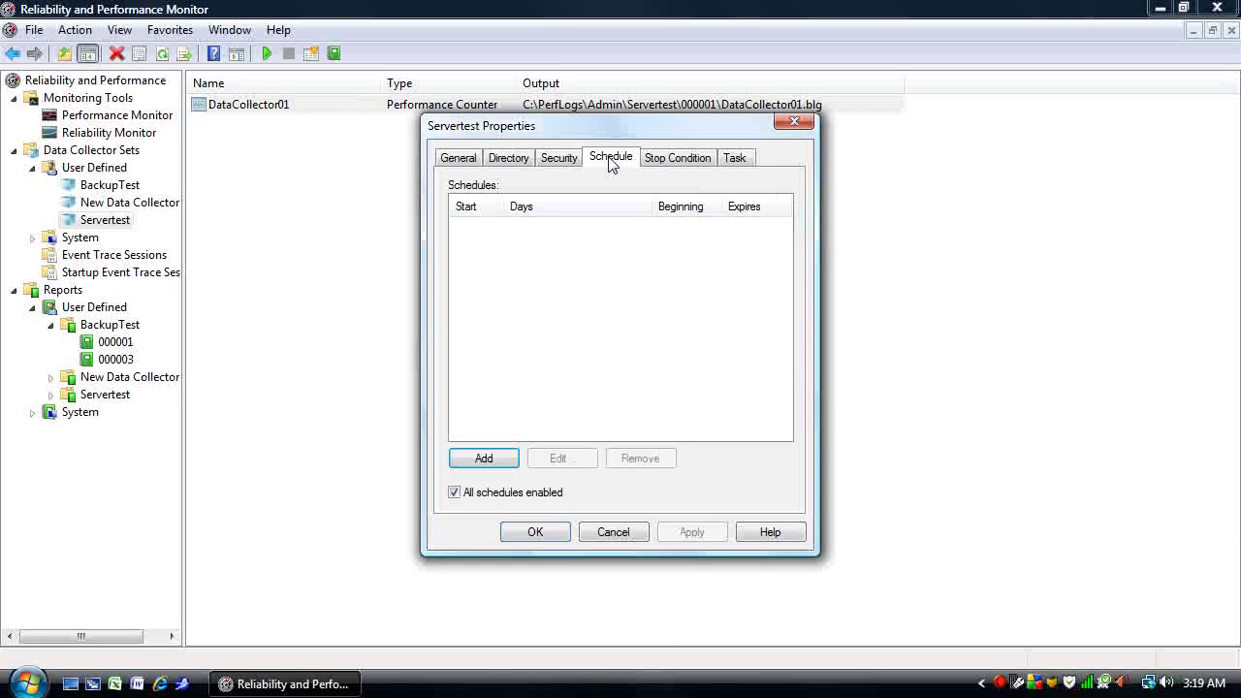
click(676, 158)
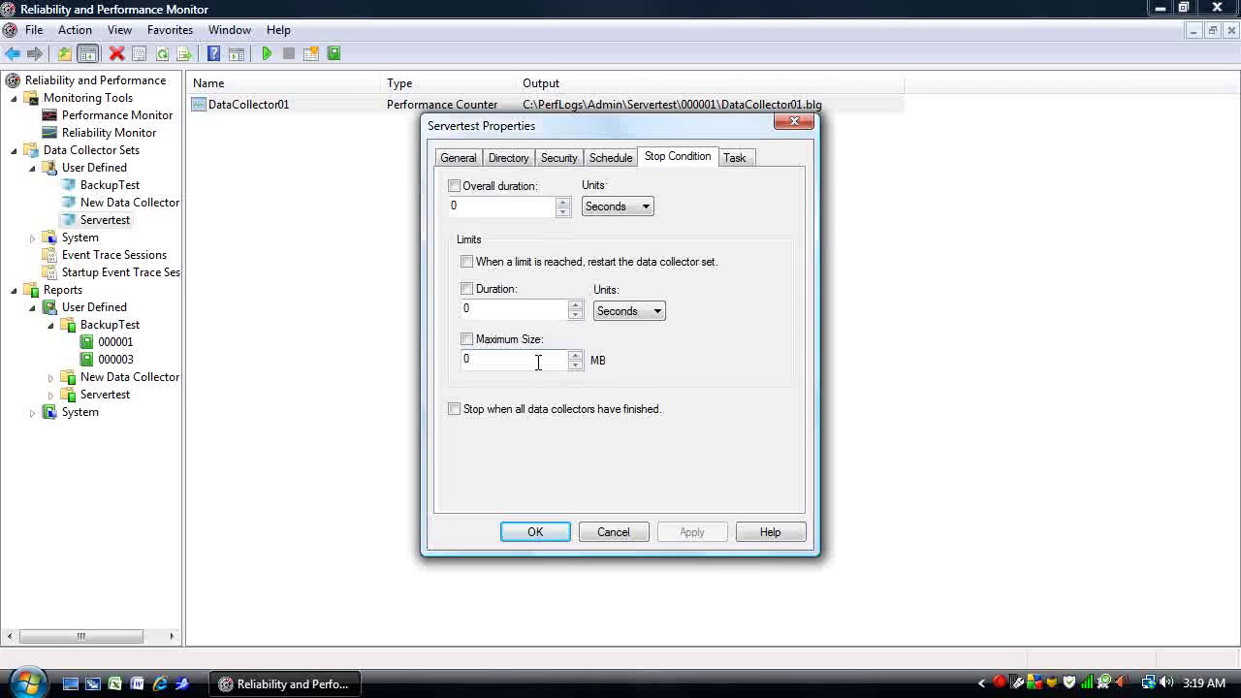
click(602, 531)
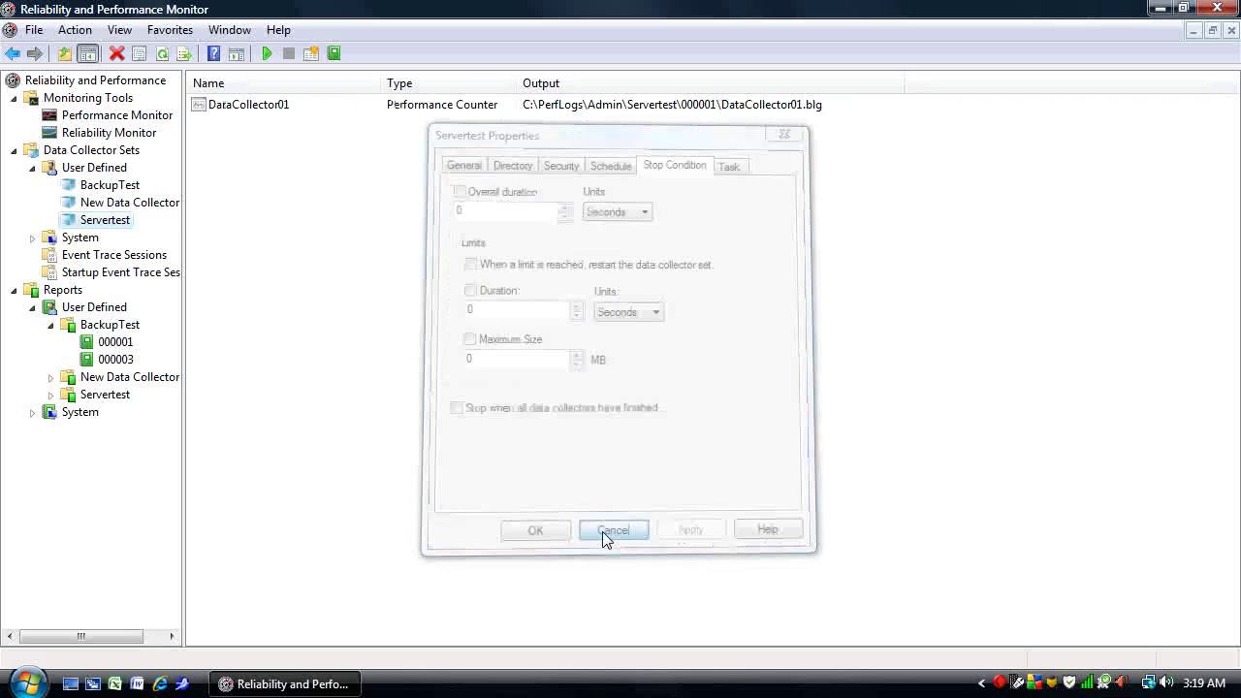